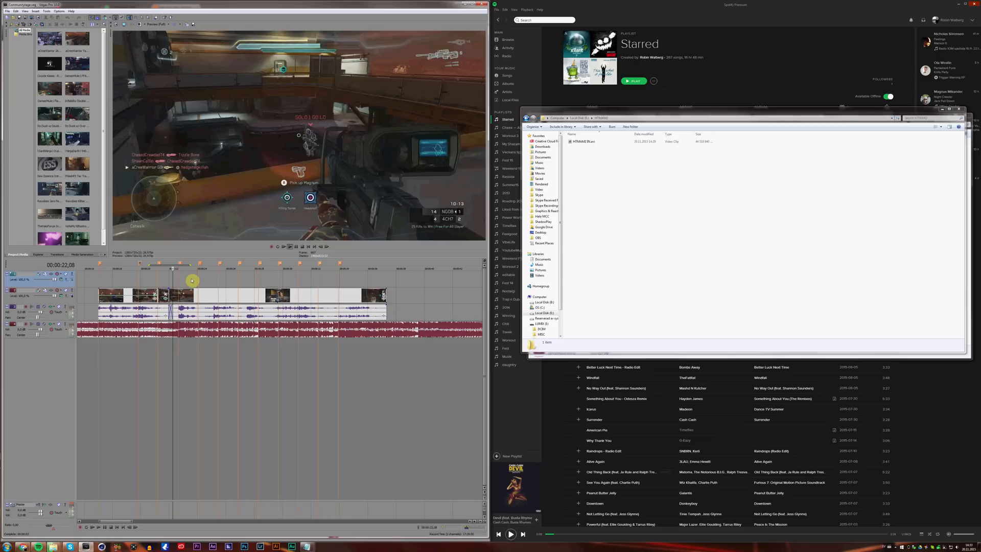
Step: Play the montage to locate the sniper shot and split the gameplay clip one frame after 00:00:25,04
key(space)
key(space)
click(195, 280)
key(space)
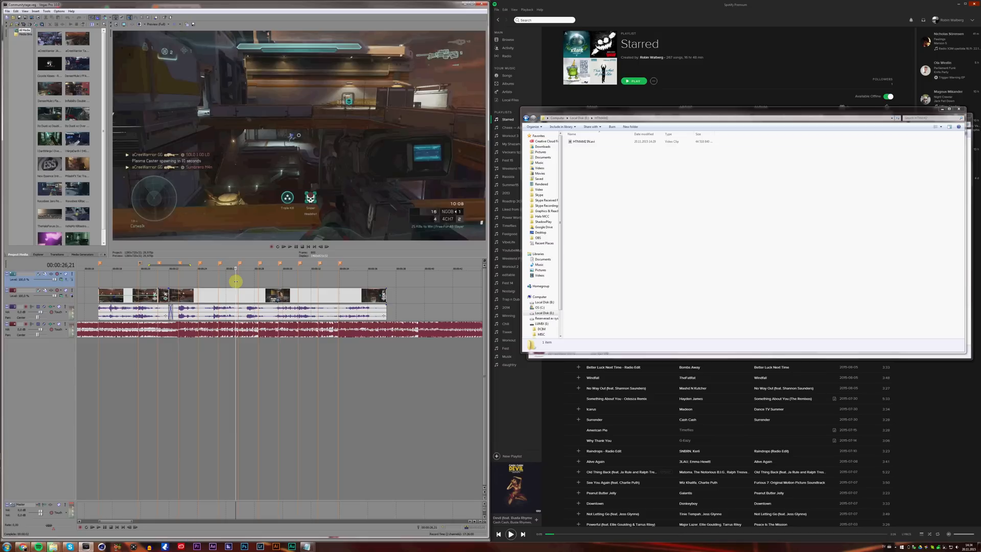
click(214, 294)
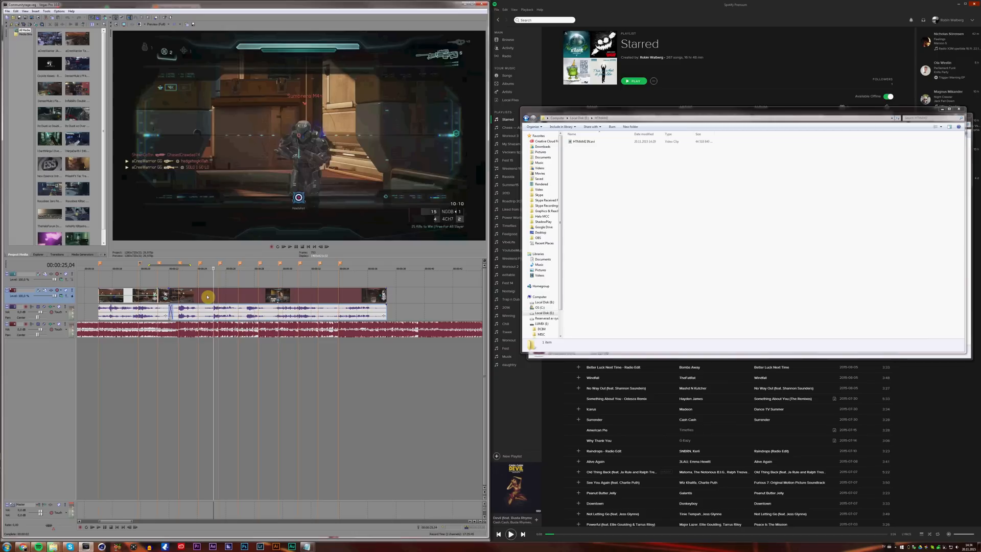
scroll(198, 299, up, 5)
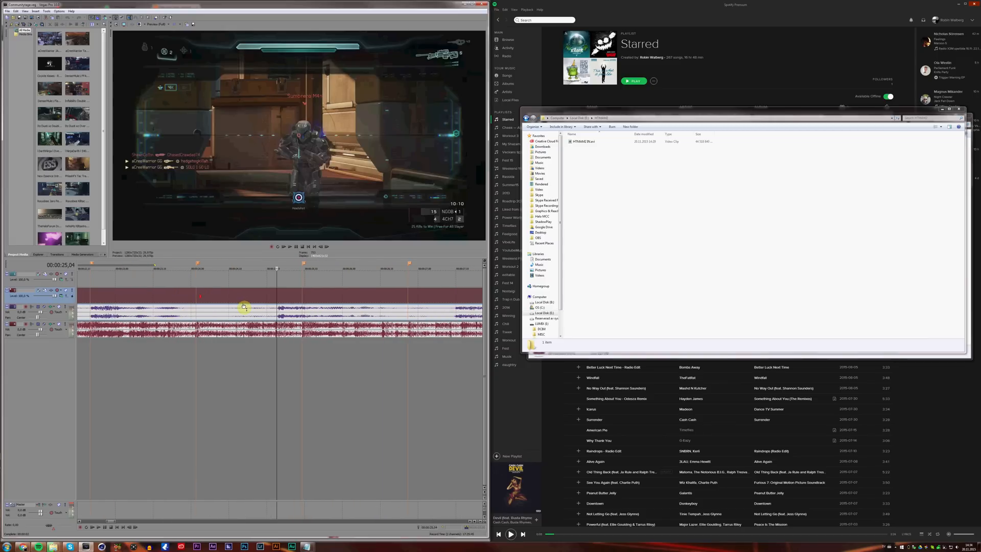
key(s)
key(space)
key(space)
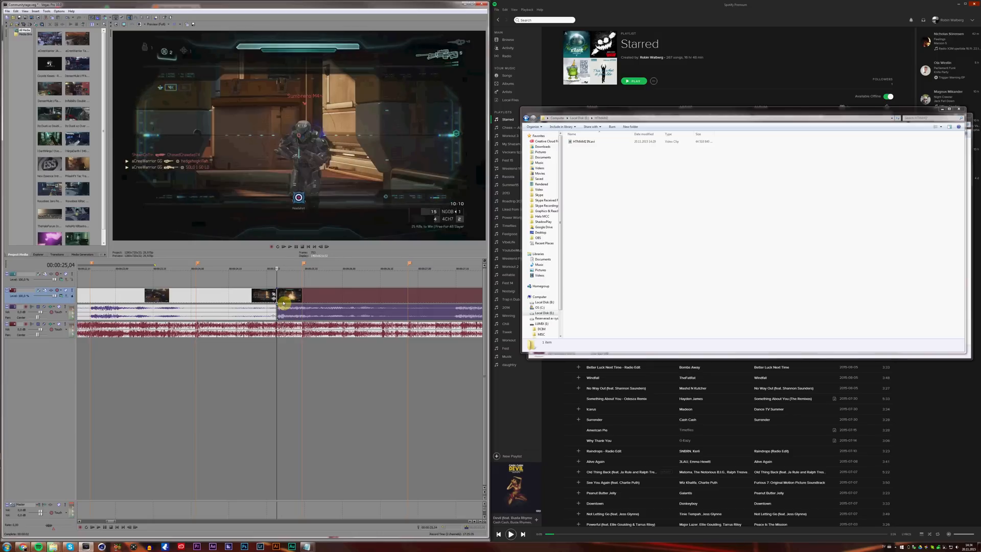
key(ctrl+z)
key(Right)
Step: Play the section from 00:00:22,16 and add a timeline marker on the music beat at 00:00:23,10
click(191, 302)
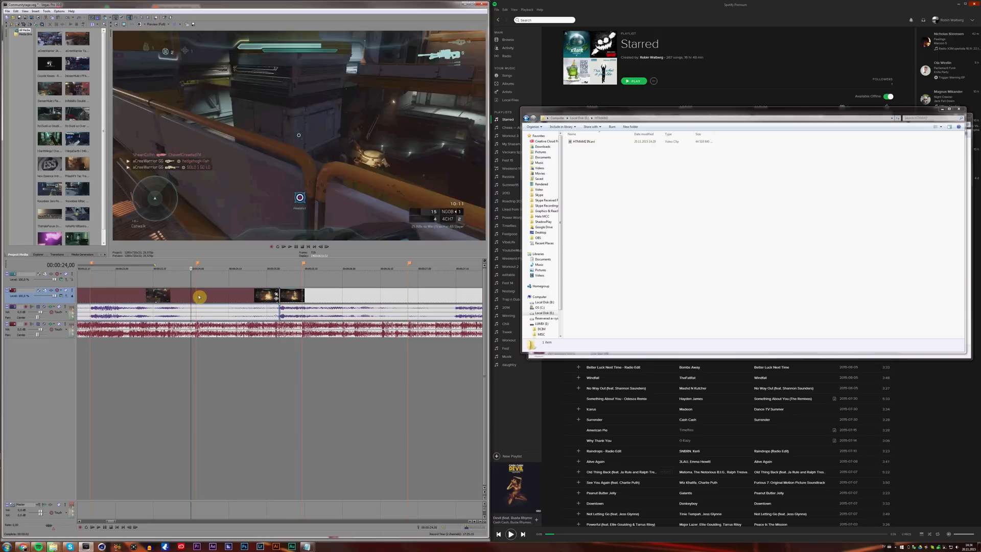
scroll(187, 301, down, 3)
click(237, 282)
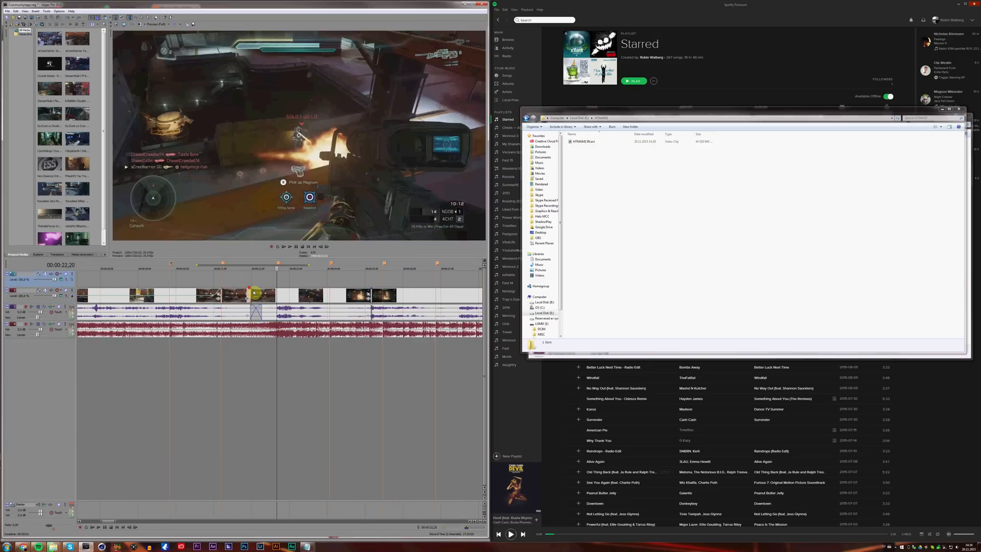
scroll(255, 291, up, 3)
key(space)
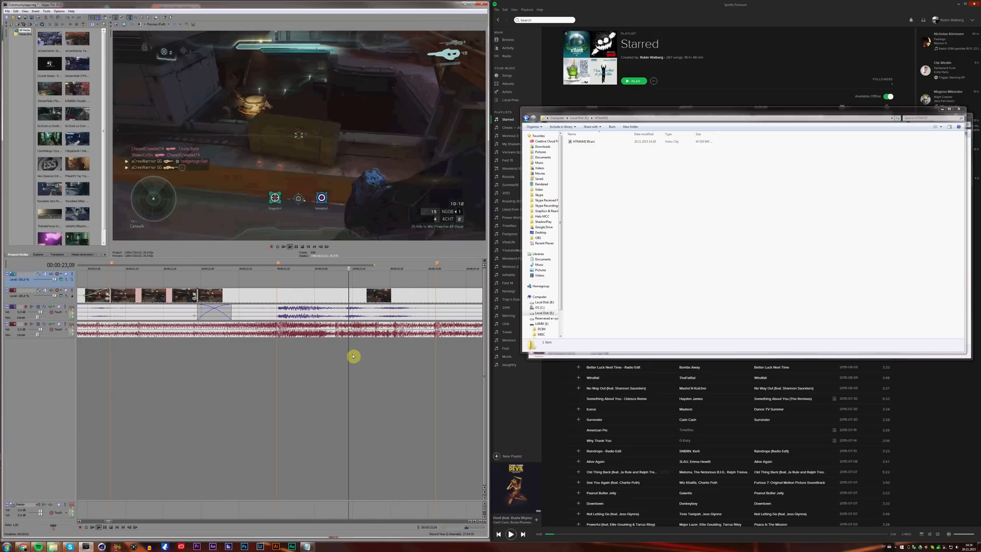
click(262, 373)
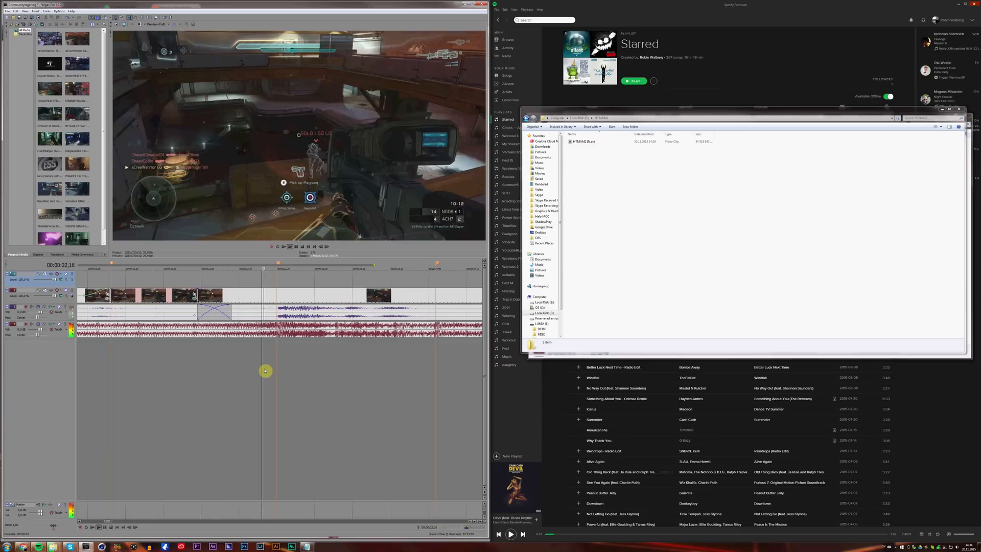
key(Return)
key(Left)
key(Left)
key(Right)
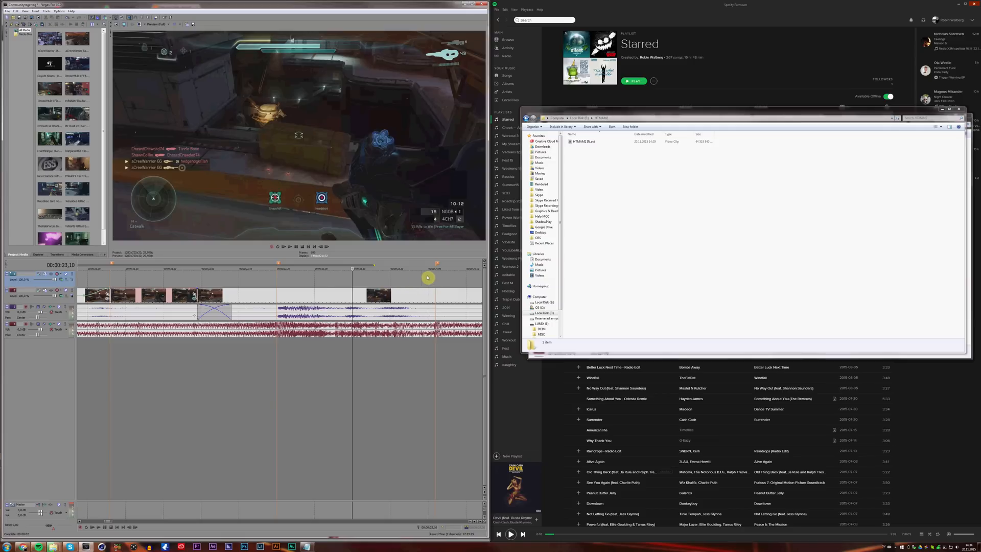
key(m)
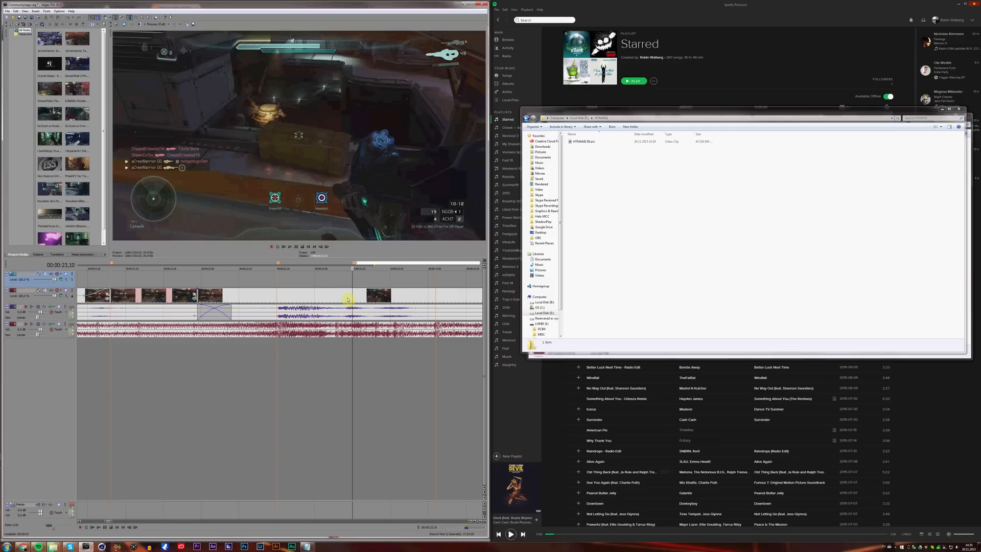
click(348, 299)
Step: Split the gameplay clip at the 00:00:23,10 marker and delete the segment between it and the sniper shot cut
click(351, 299)
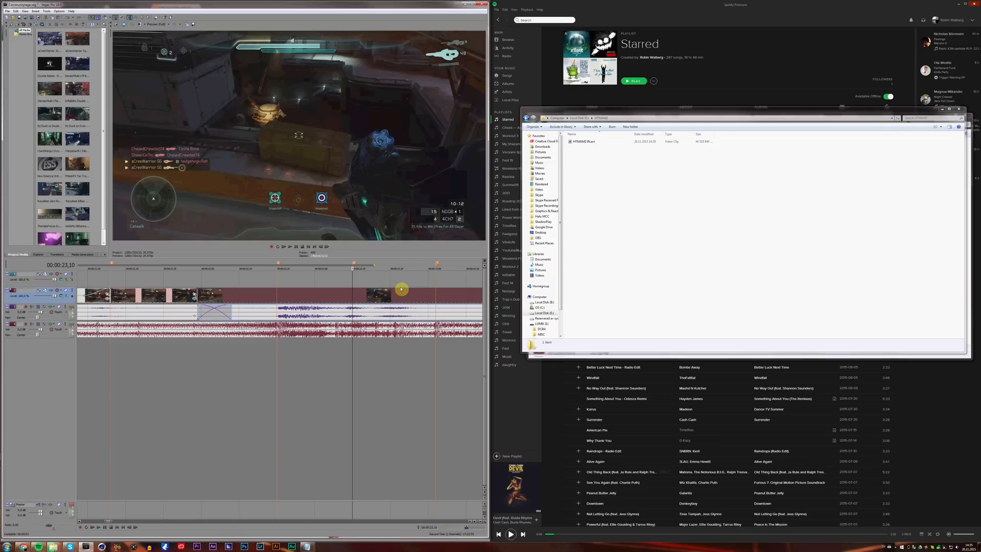
scroll(413, 296, down, 1)
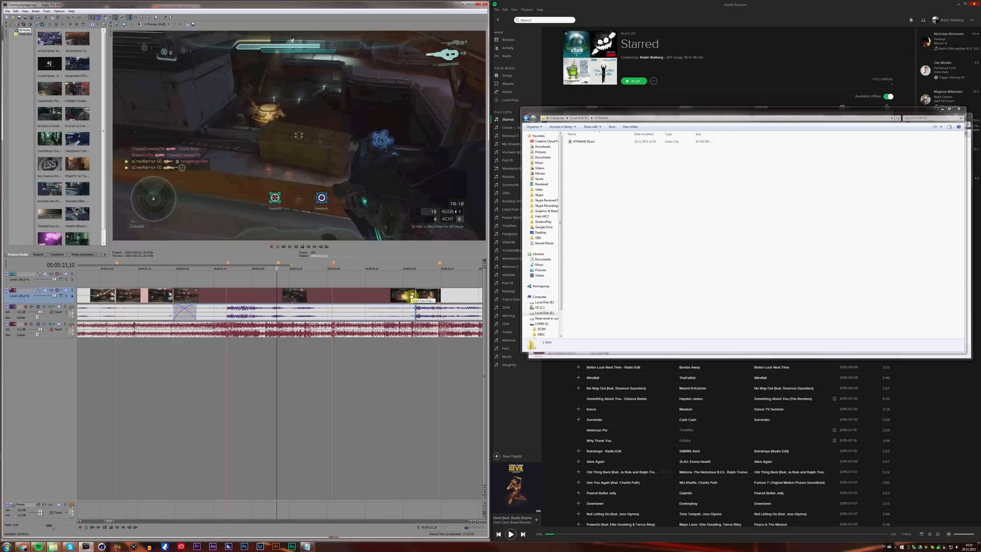
key(s)
click(372, 302)
key(Delete)
Step: Move the remaining clip so the shot meets the beat marker at 00:00:24,02 and extend its start back to the 00:00:23,10 cut
drag(431, 300, 350, 300)
click(335, 295)
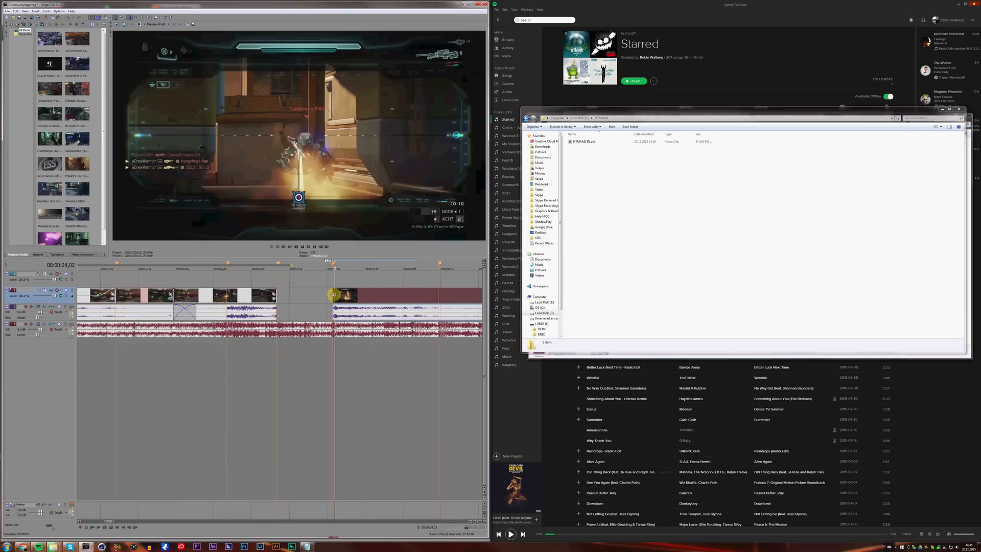
key(Left)
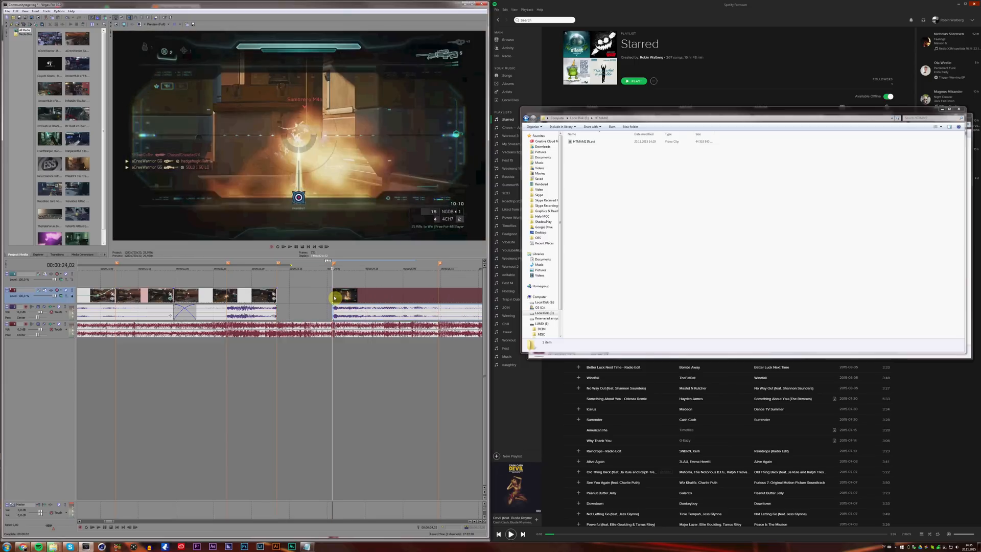
drag(334, 298, 276, 302)
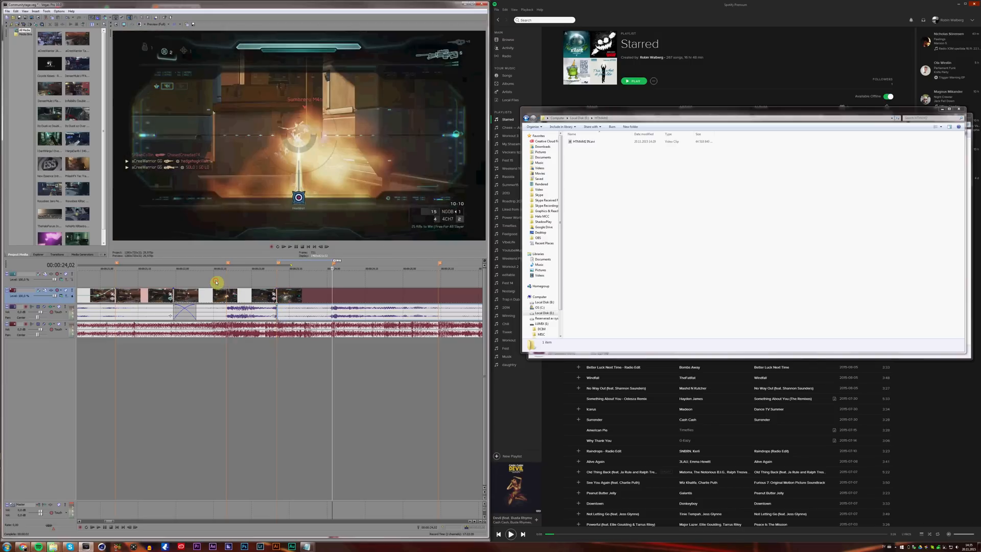
Step: Play the new cut from 00:00:22,16 and add a marker on the beat at 00:00:24,23
click(216, 282)
key(space)
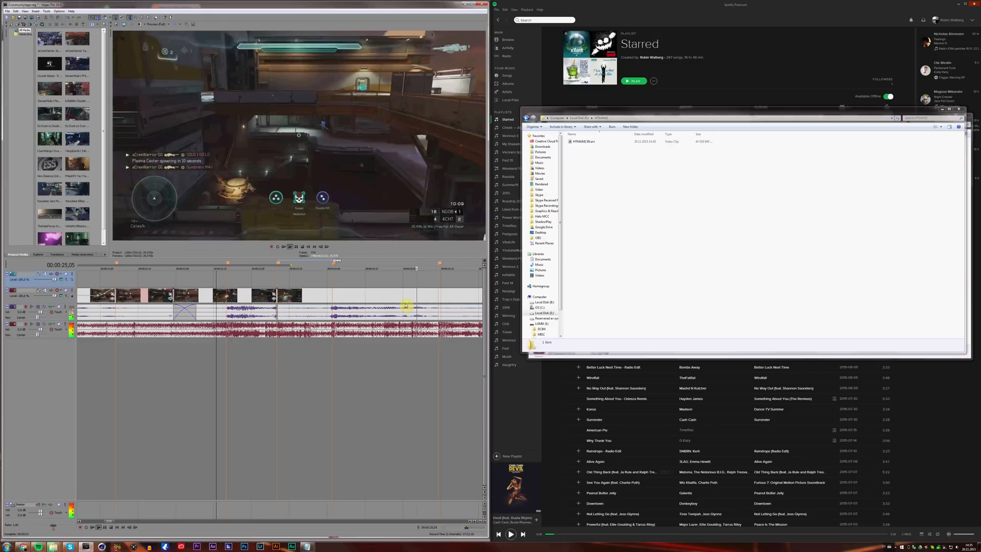
key(space)
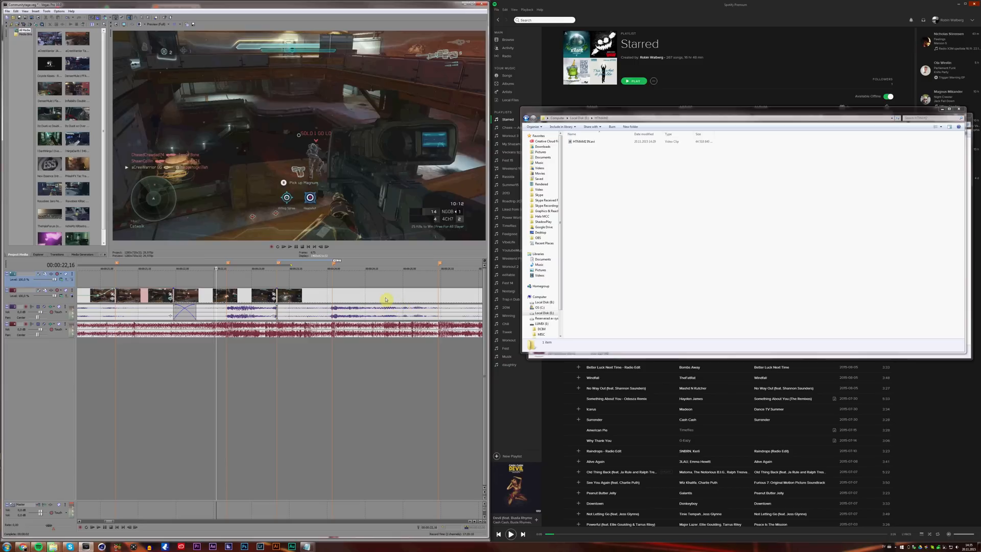
click(385, 298)
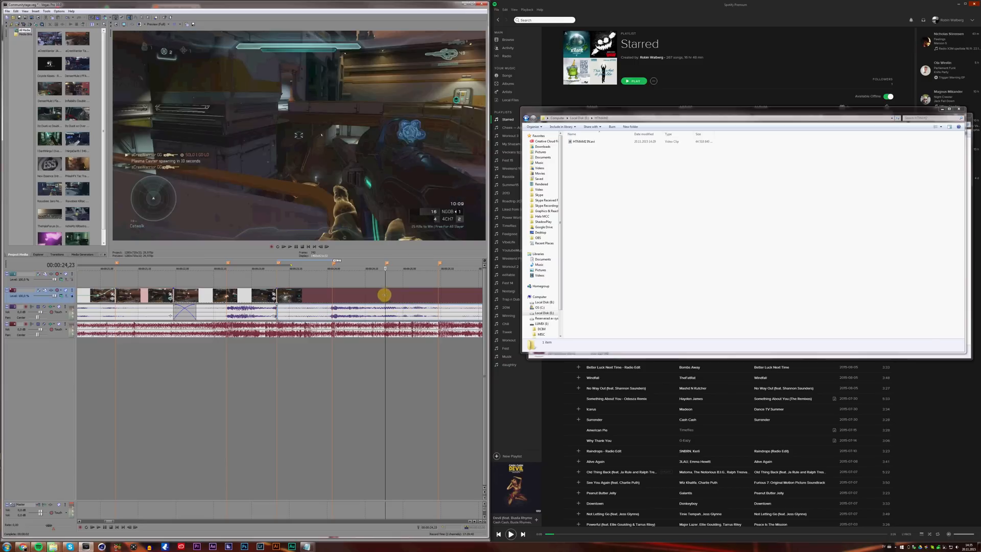
Step: Split the gameplay clip at the next shot, 00:00:26,13, and at the 00:00:24,23 marker, and delete the segment between the cuts
click(439, 295)
key(backslash)
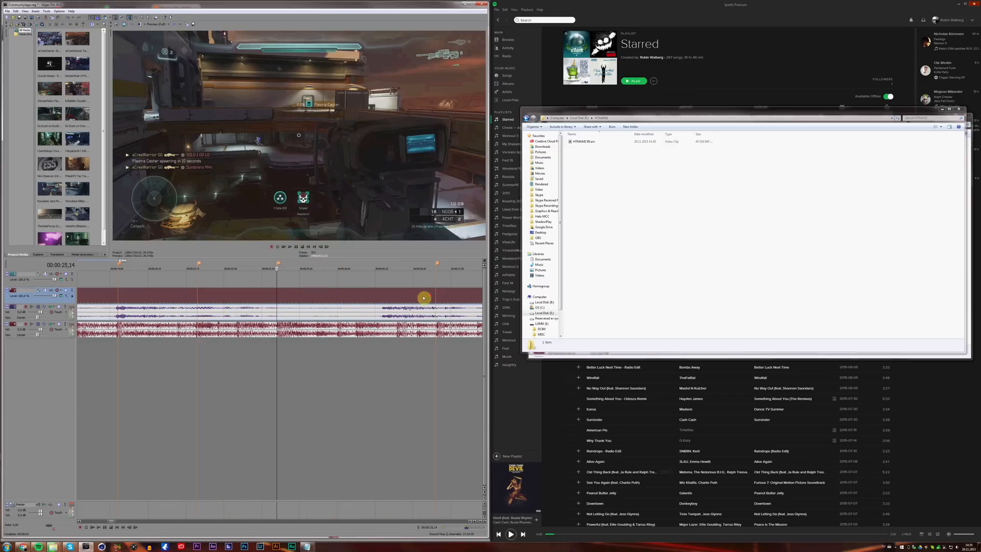
click(379, 303)
key(Right)
key(Right)
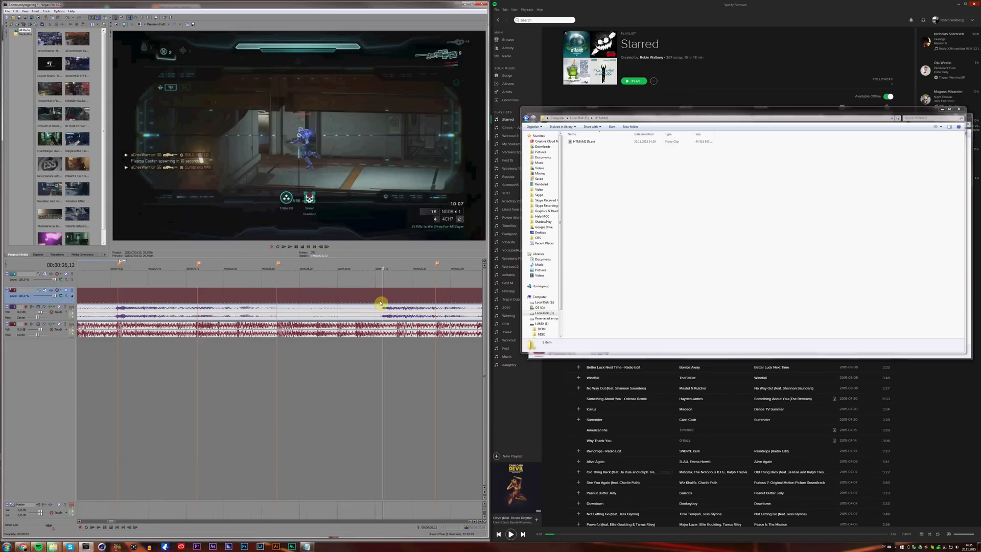
key(s)
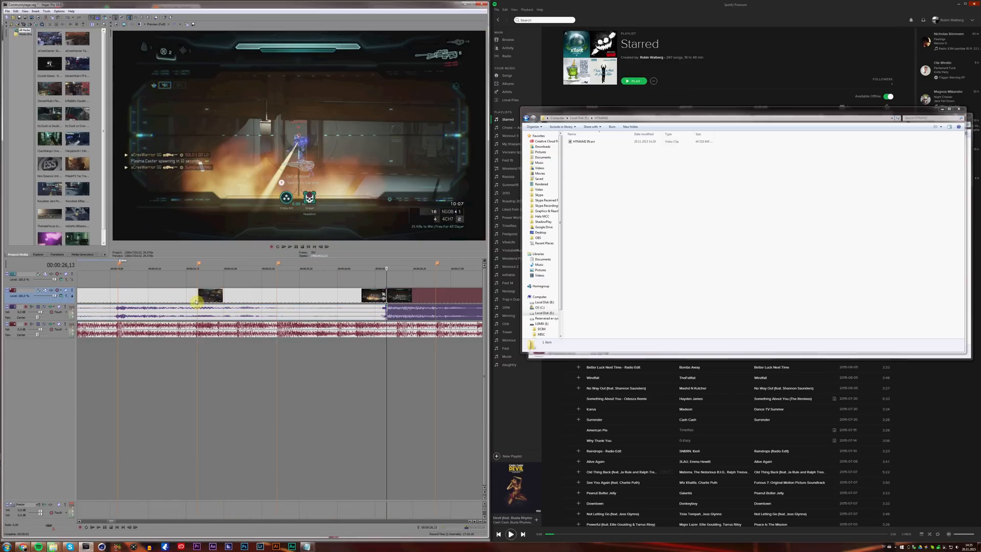
click(198, 297)
key(s)
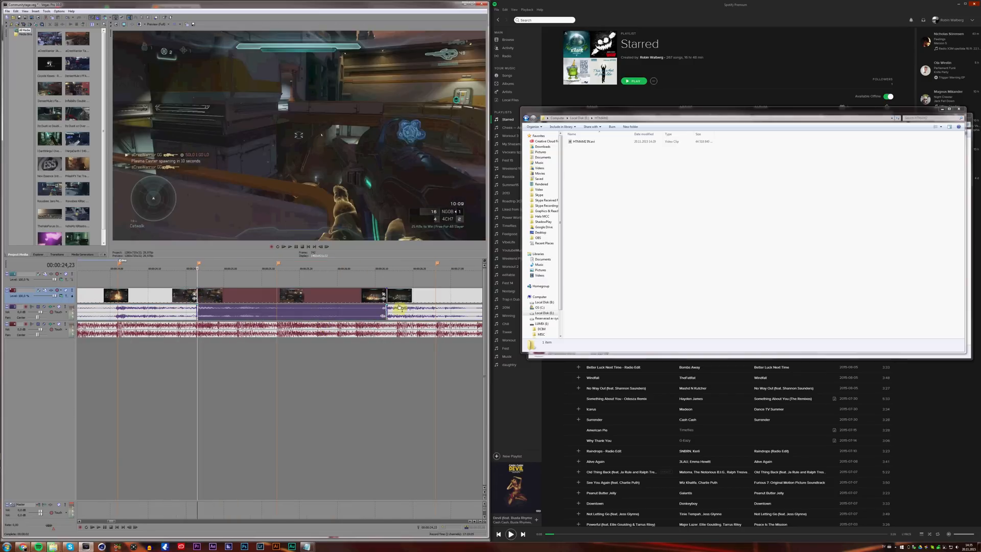
key(Delete)
Step: Align the next clip's shot with the 00:00:25,14 marker, close the gap to the 00:00:24,23 cut, and play the result
mouse_move(388, 298)
mouse_down()
mouse_move(279, 296)
mouse_move(280, 285)
mouse_move(200, 333)
mouse_up()
click(280, 285)
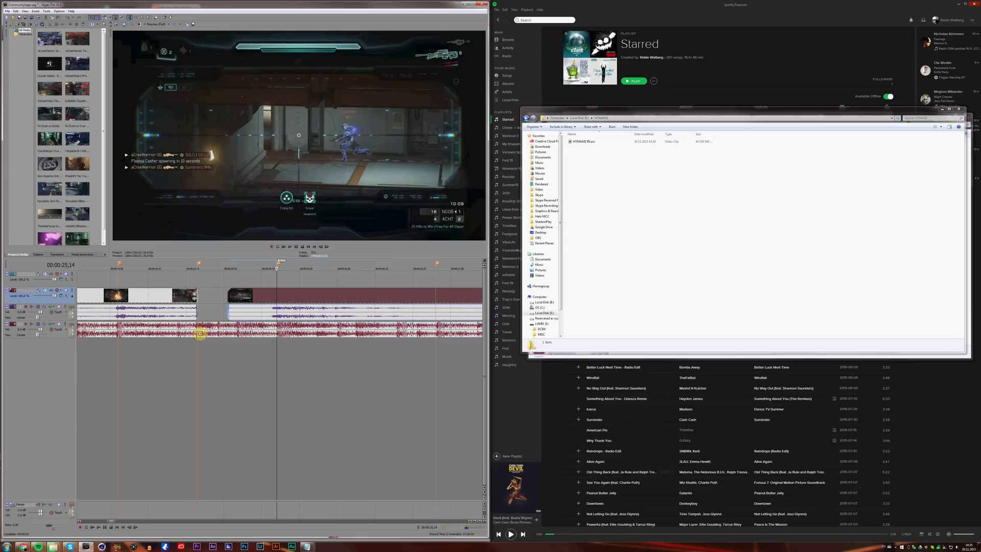
click(103, 399)
key(space)
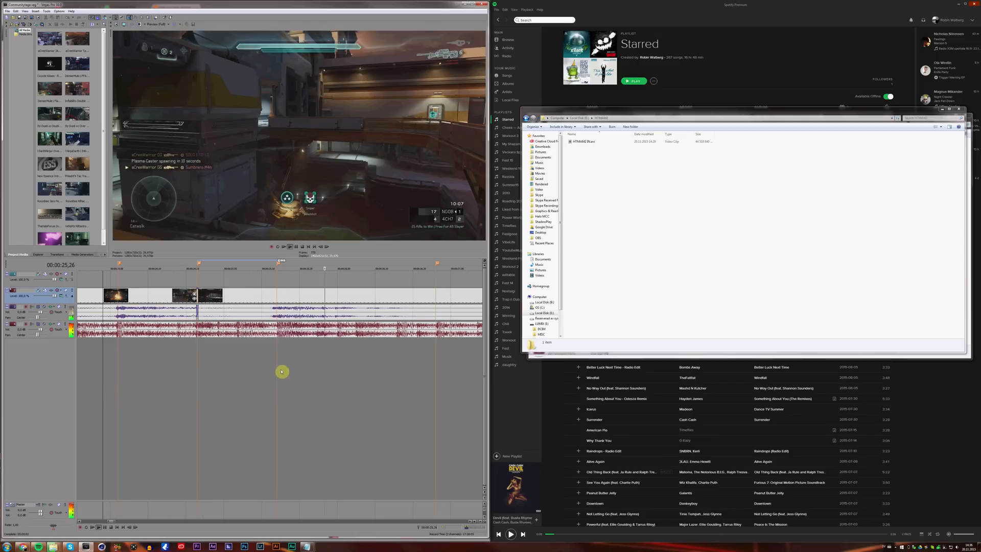
Step: Try joining the footage of the following kill to a cut at 00:00:26,05 and play it from 00:00:25,14
scroll(298, 367, down, 3)
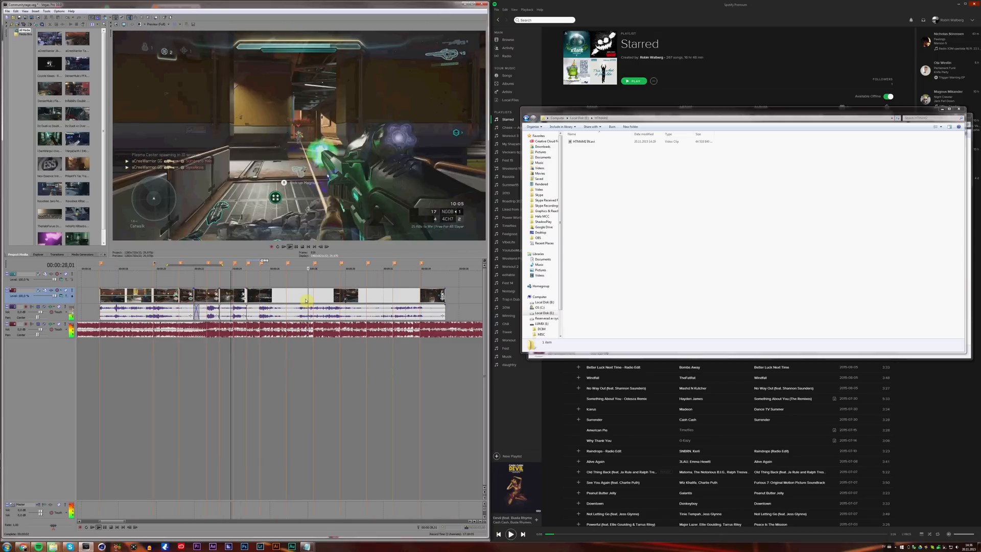
click(300, 300)
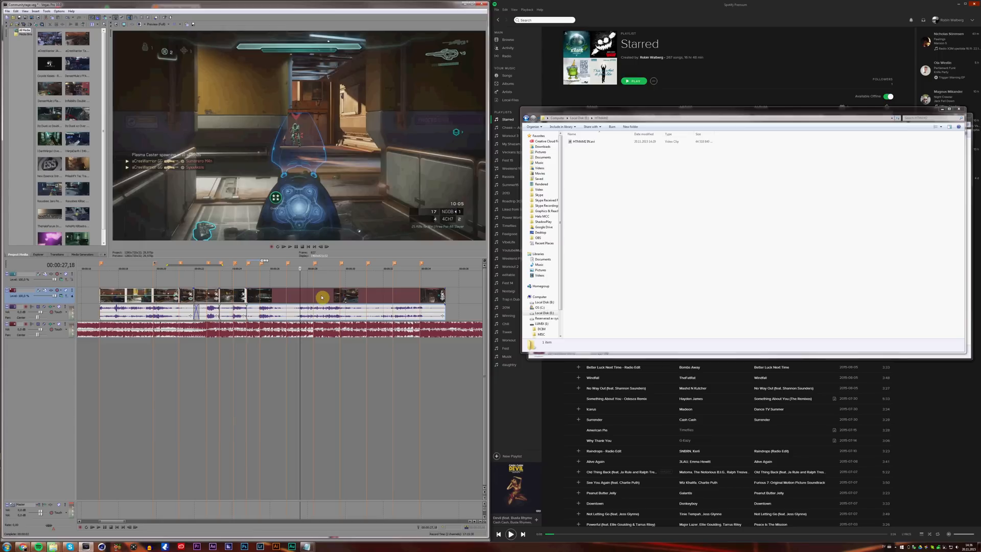
scroll(322, 296, up, 2)
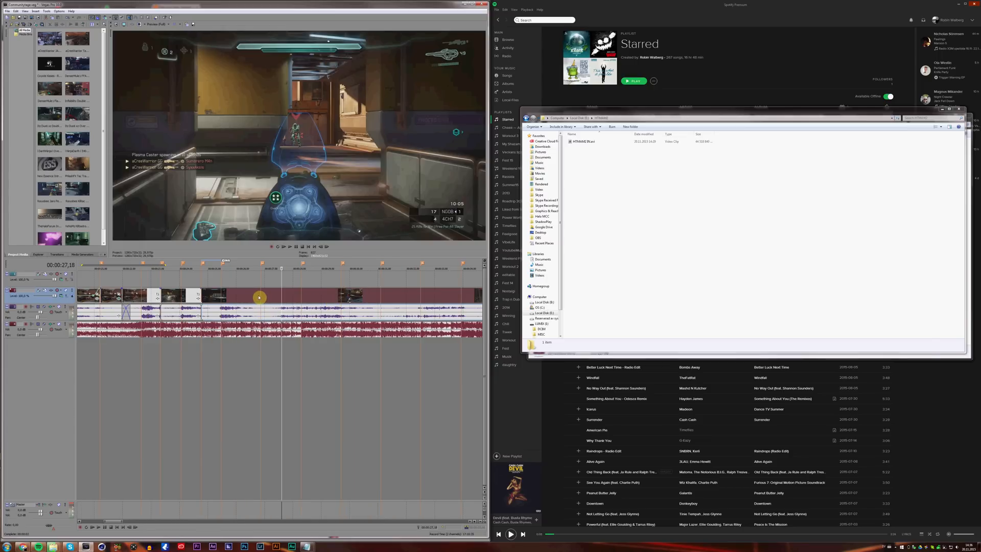
click(324, 300)
scroll(324, 299, up, 3)
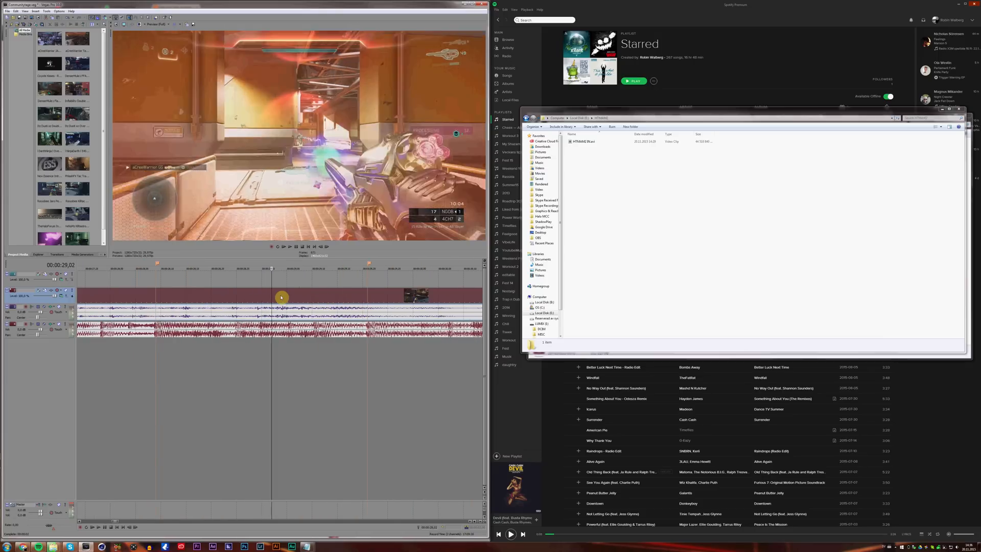
scroll(286, 296, down, 3)
click(313, 294)
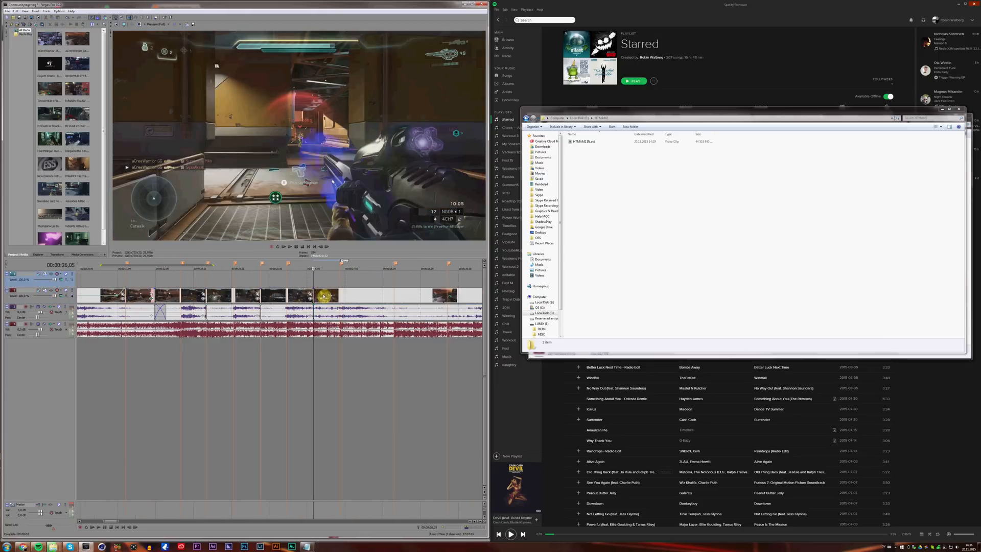
click(288, 282)
key(space)
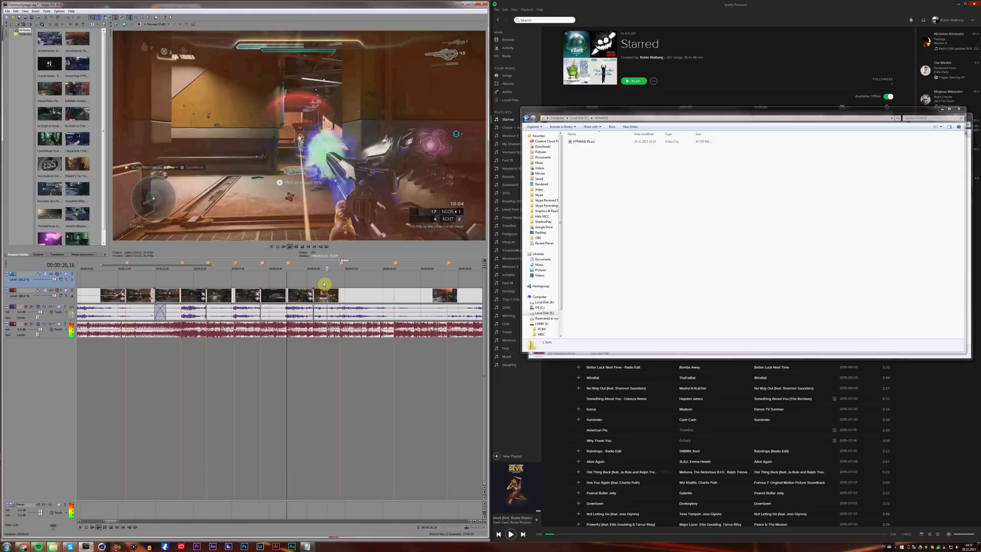
key(space)
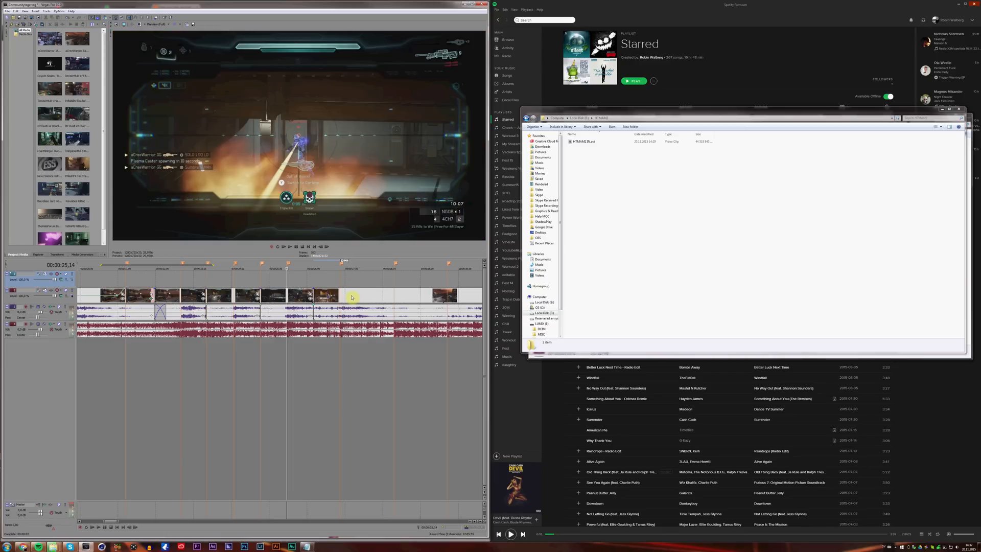
Step: Undo the move and cuts made for the following kill's footage
key(ctrl+z)
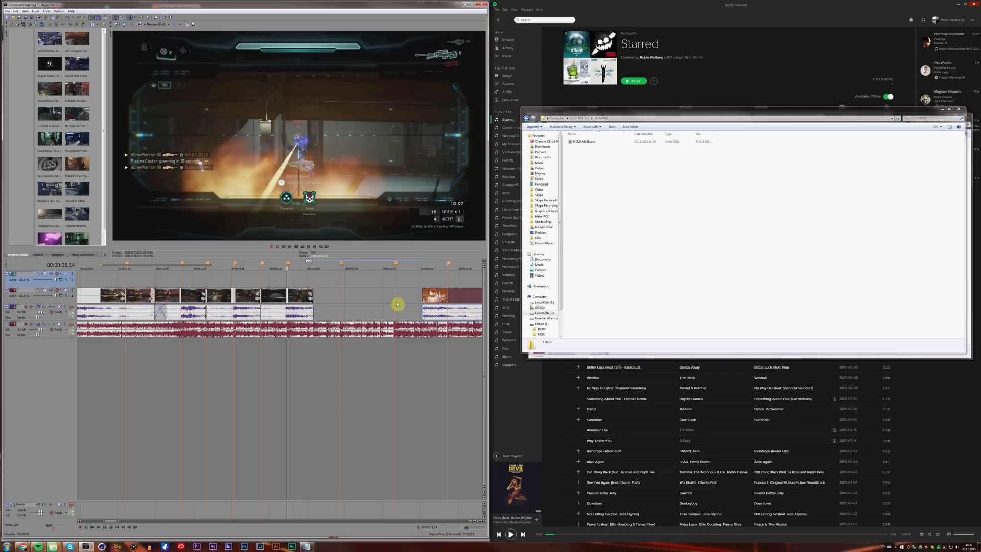
drag(397, 305, 340, 296)
click(340, 297)
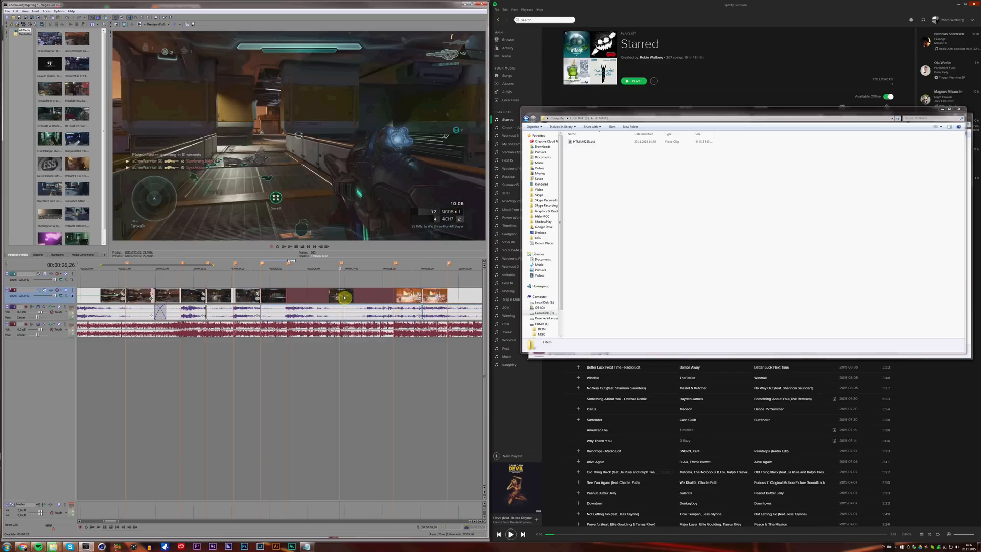
Step: Split the gameplay clip at 00:00:26,05 and bring footage from further along to the start of the segment after the cut
click(313, 299)
key(s)
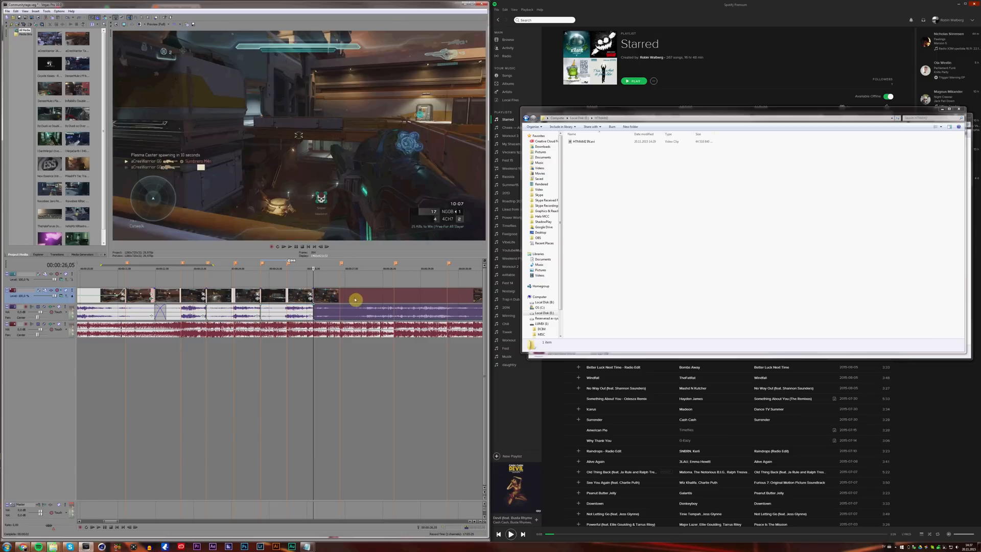
mouse_move(315, 294)
mouse_down()
mouse_move(424, 293)
mouse_move(313, 299)
mouse_up()
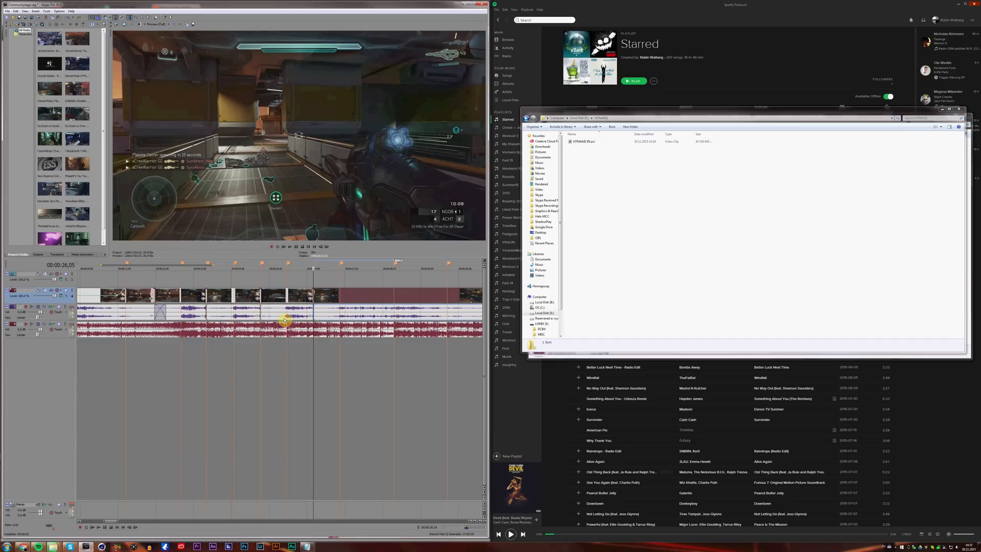
Step: Play the montage from 00:00:22,03 to review how the recent cuts match the music
scroll(256, 297, down, 3)
click(219, 363)
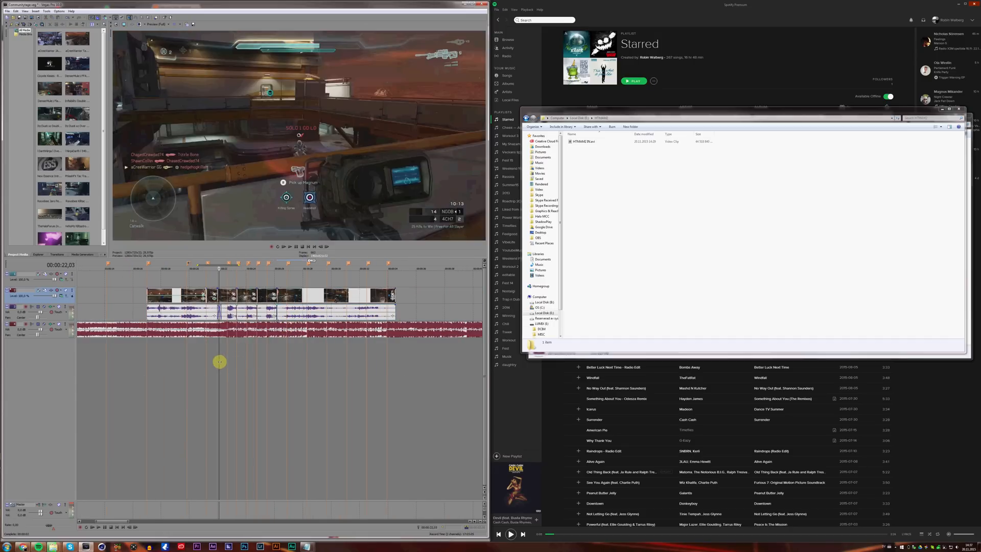
key(space)
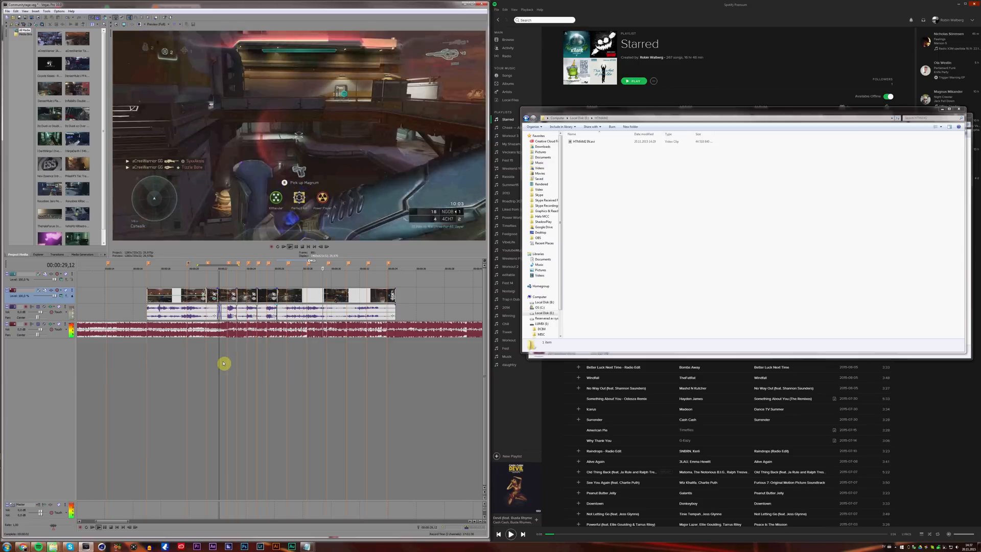
key(space)
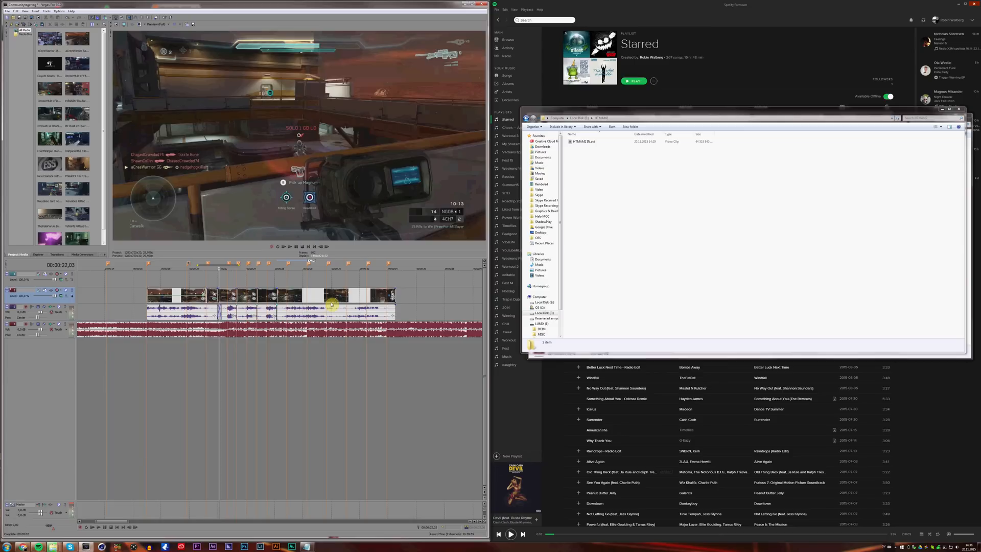
Step: Undo the recent cuts, markers and clip moves made in the gameplay footage after 00:00:22,03
key(ctrl+z)
key(ctrl+z)
key(ctrl+z)
key(ctrl+z)
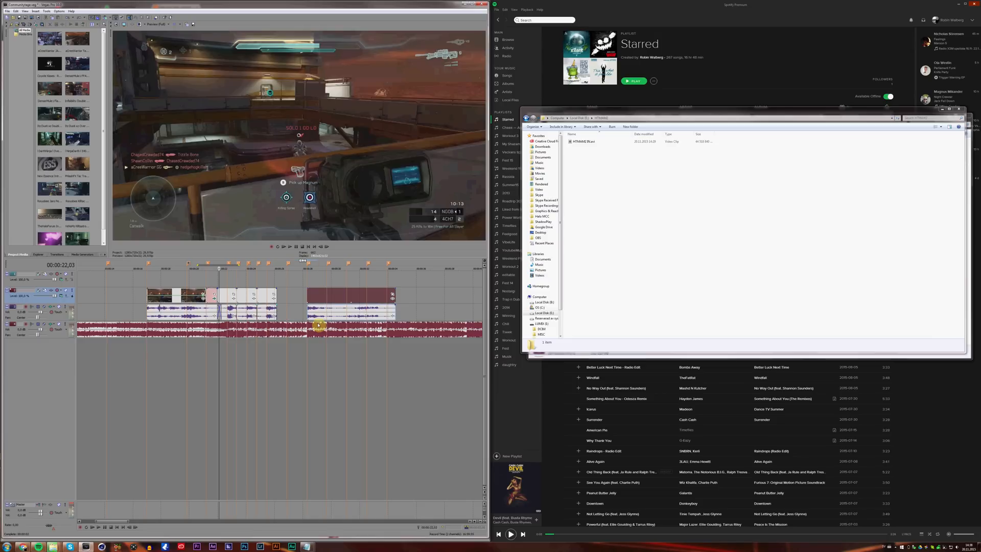
key(ctrl+z)
key(ctrl+z)
key(ctrl+z)
key(ctrl+z)
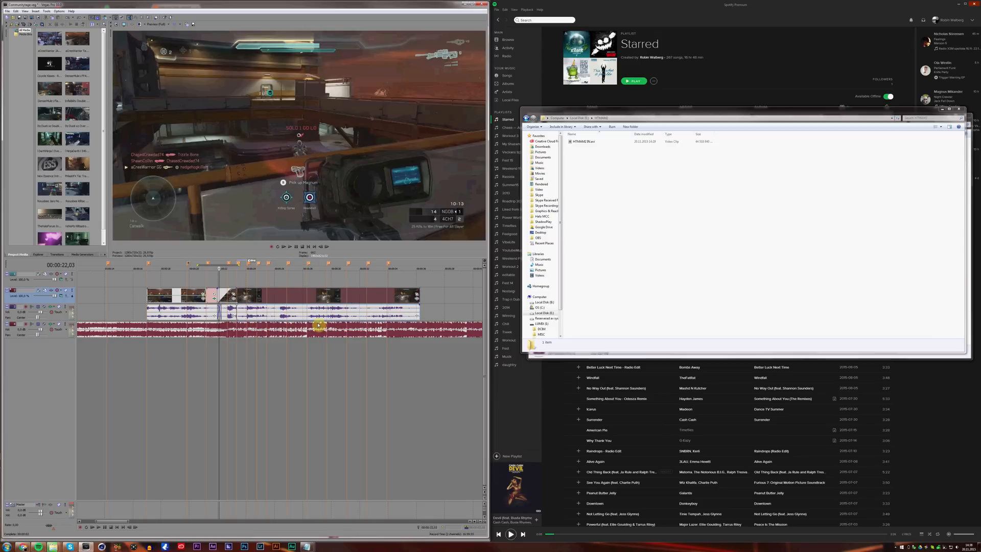
key(ctrl+z)
key(ctrl+z)
key(ctrl+z)
key(ctrl+z)
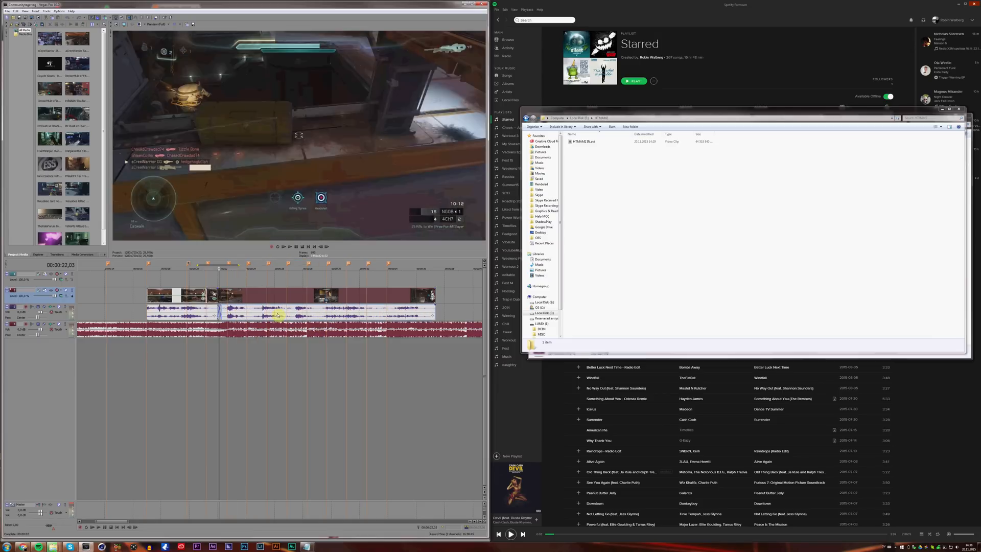
Step: Split the gameplay clip at 00:00:25,05 and pull the footage after the cut back to the preceding beat marker
click(236, 296)
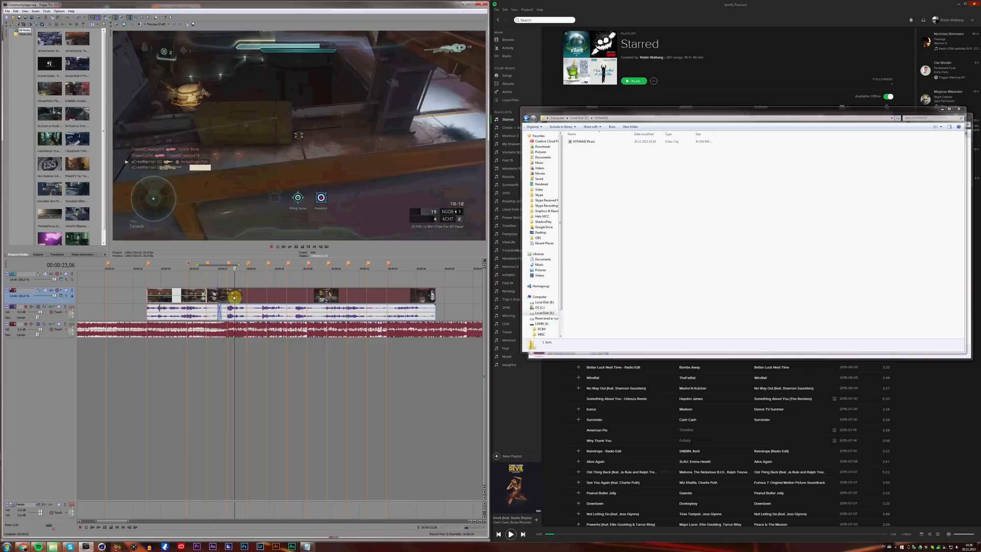
scroll(284, 297, up, 3)
key(Right)
key(Right)
key(Right)
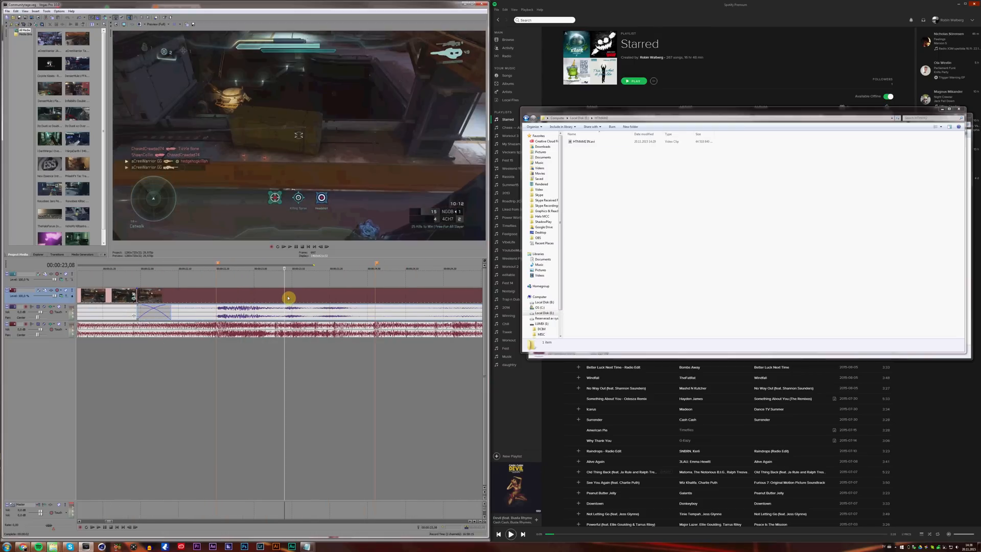
key(Right)
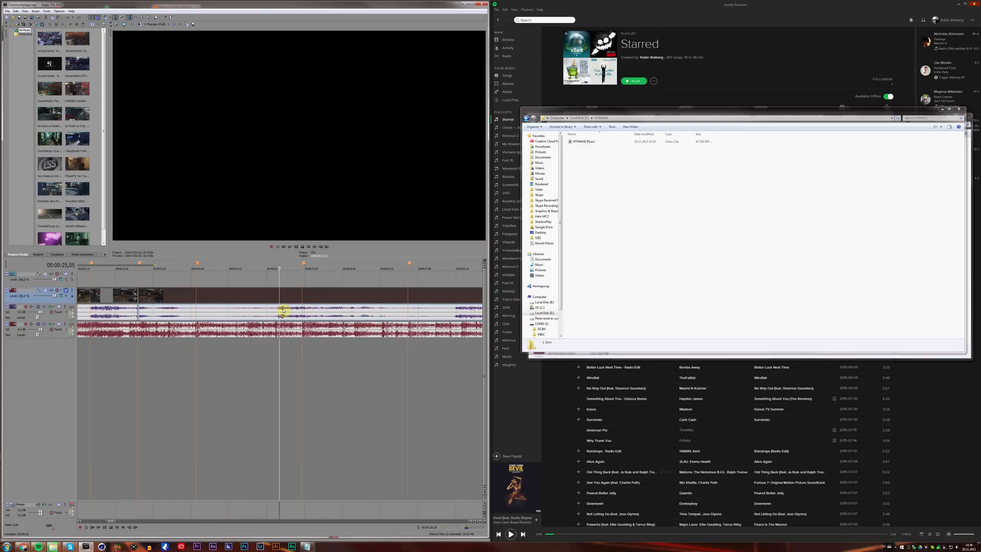
key(s)
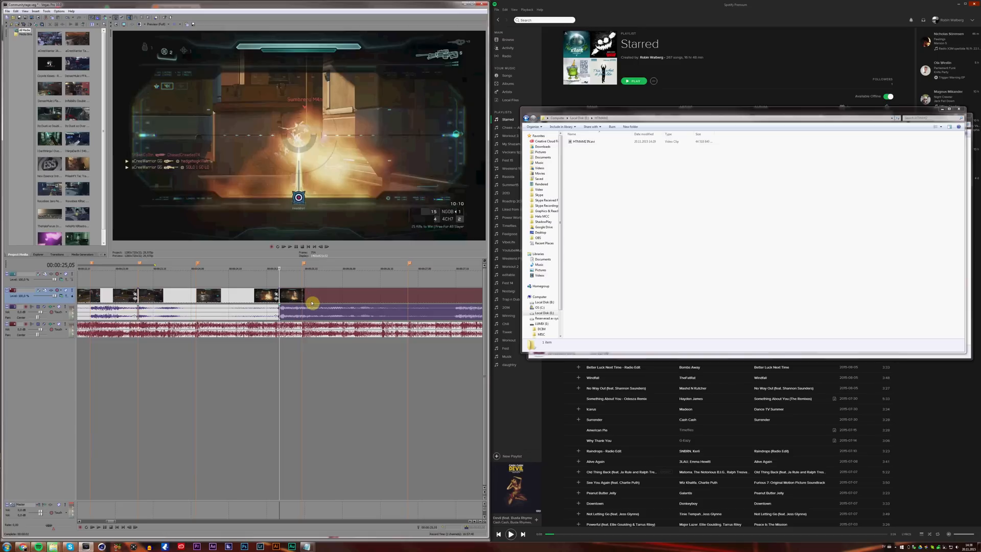
drag(319, 302, 235, 304)
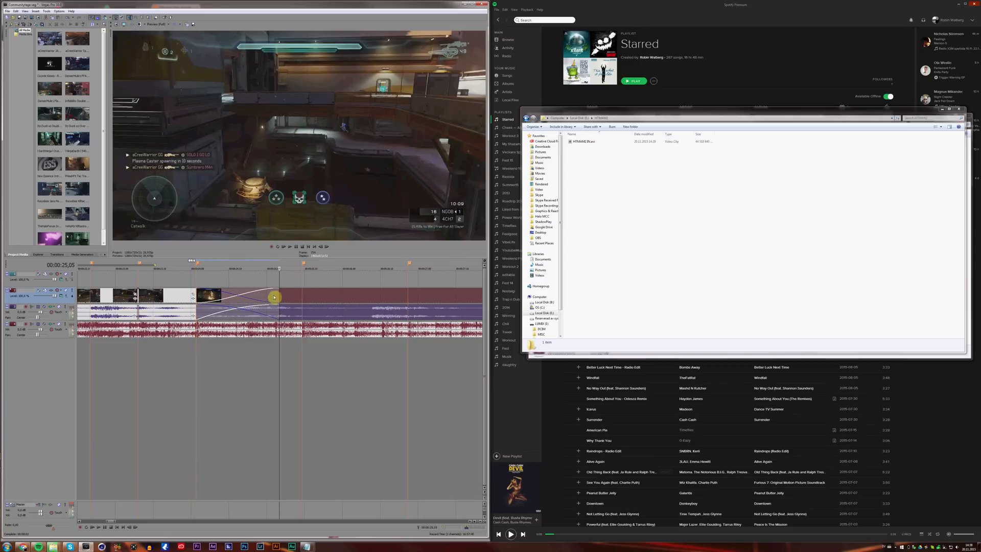
Step: Move the start of the footage after the split to 00:00:23,15 and shorten its overlap with the segment before it
click(158, 295)
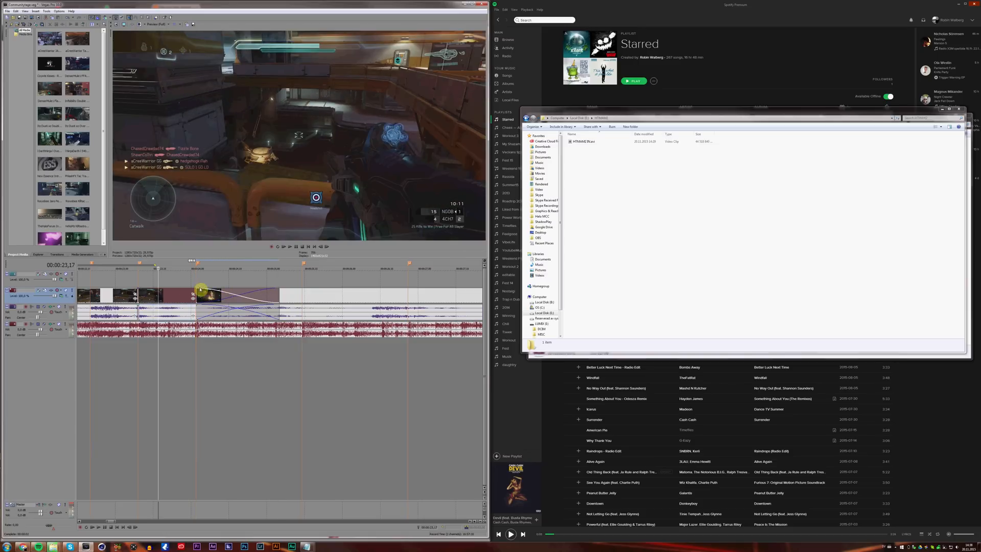
click(138, 293)
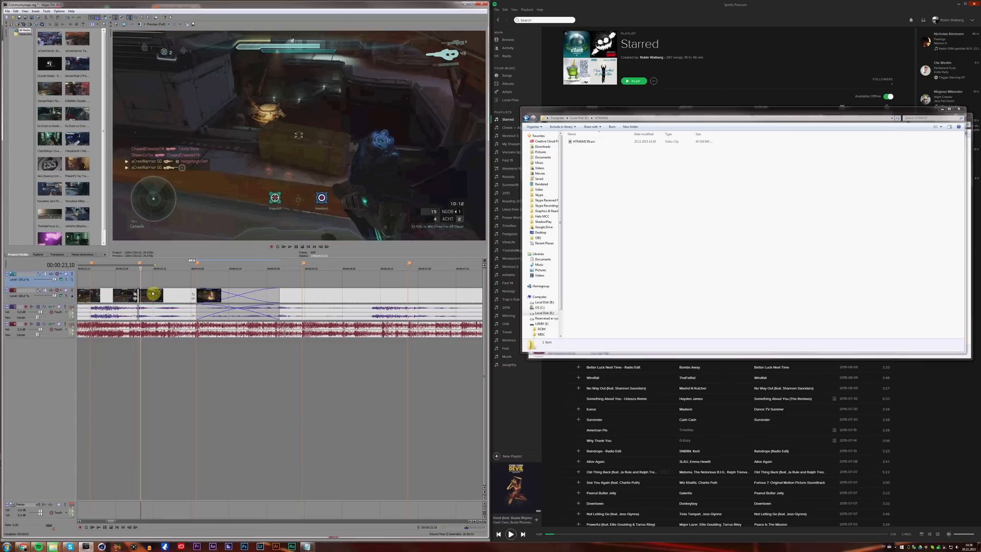
click(152, 293)
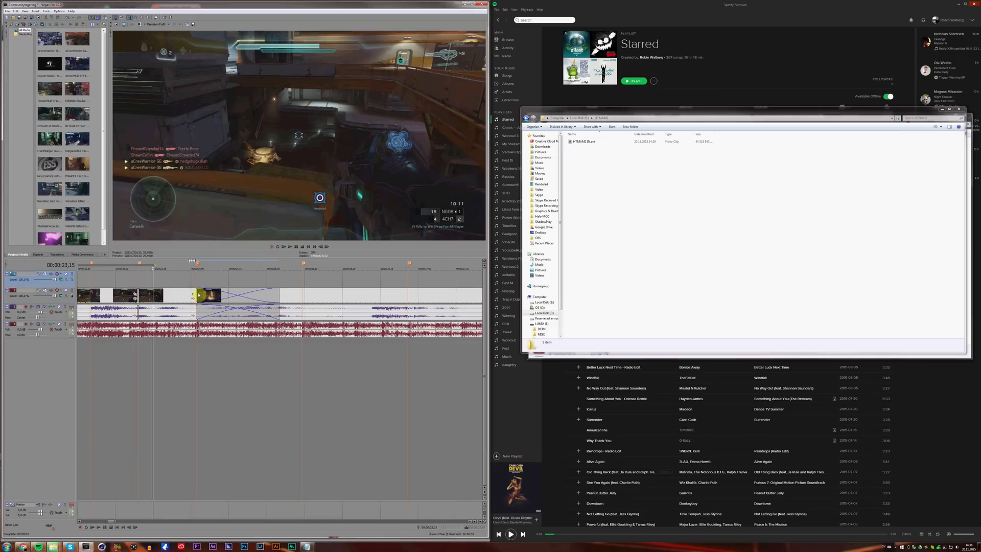
drag(198, 295, 155, 300)
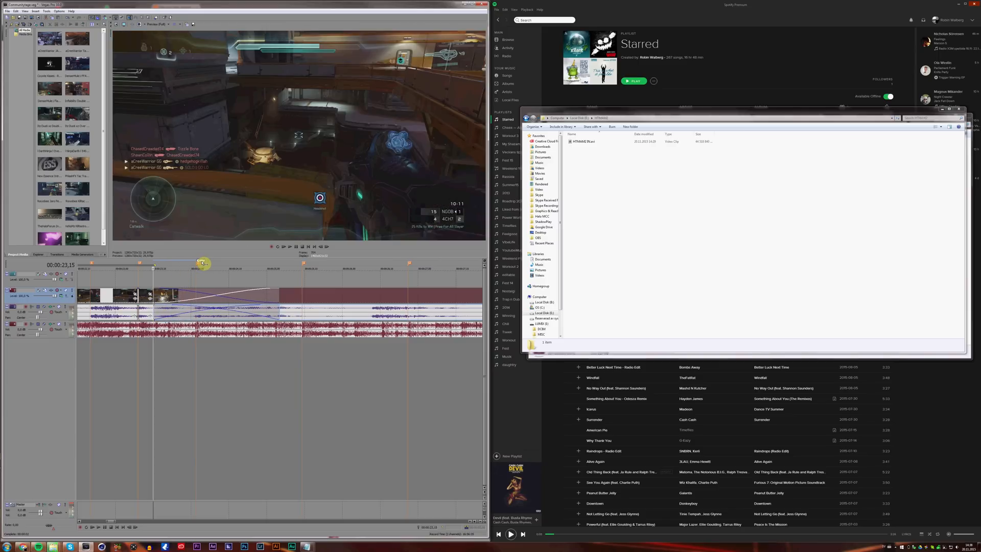
drag(277, 292, 235, 300)
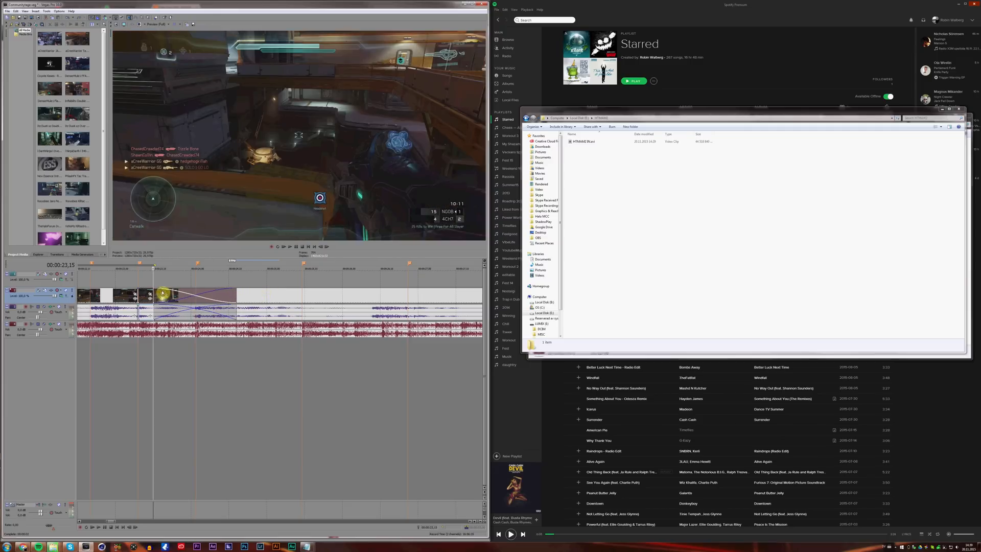
Step: Trim the end of the preceding video segment back to the cut at 00:00:23,15 to remove the crossfade
mouse_move(139, 297)
mouse_down()
mouse_move(72, 303)
mouse_move(129, 307)
mouse_up()
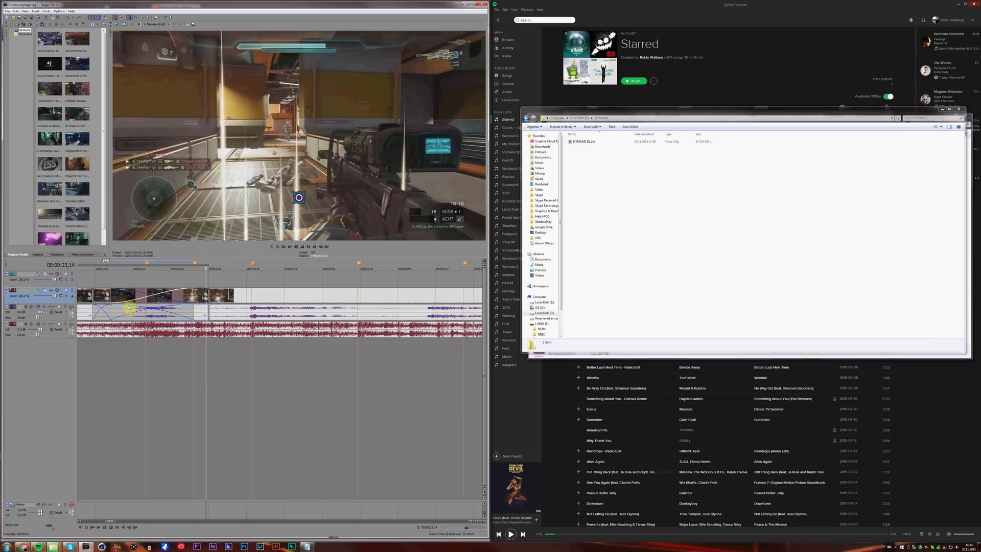
key(Right)
drag(198, 296, 291, 299)
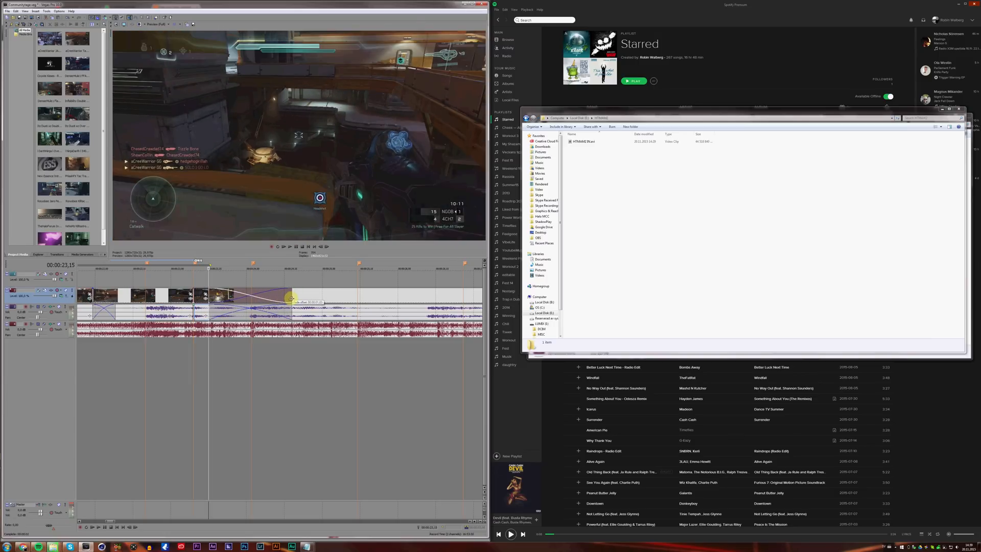
drag(292, 298, 183, 291)
scroll(211, 295, up, 3)
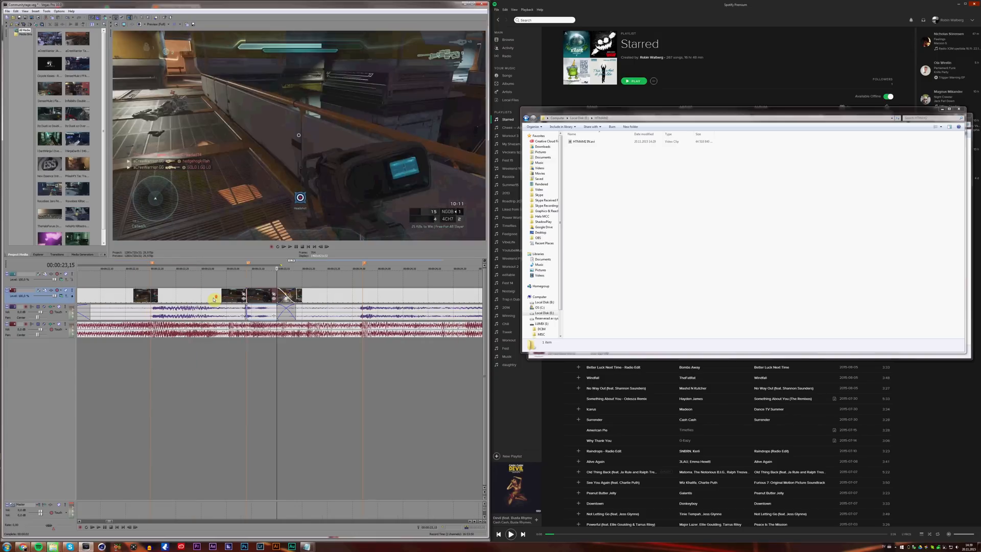
click(266, 297)
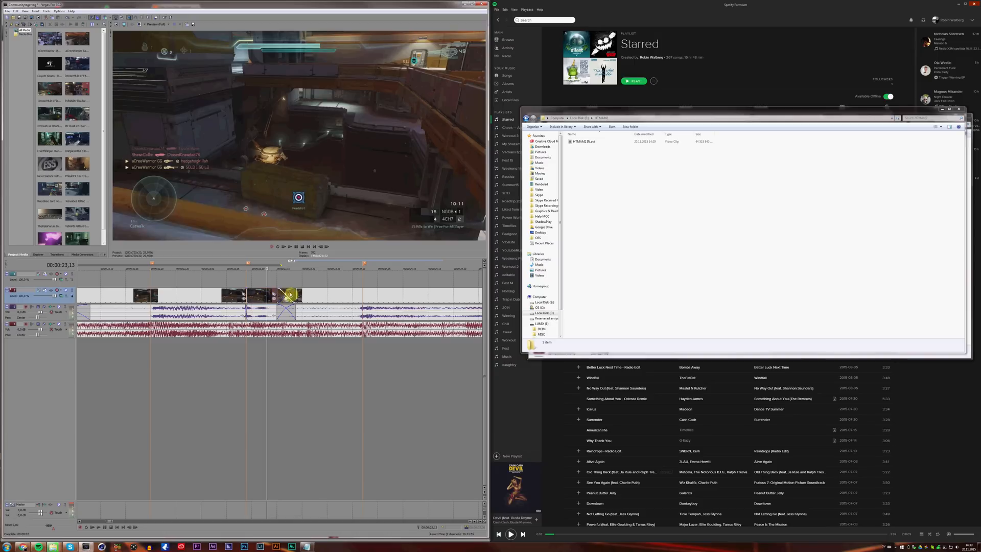
drag(295, 294, 281, 295)
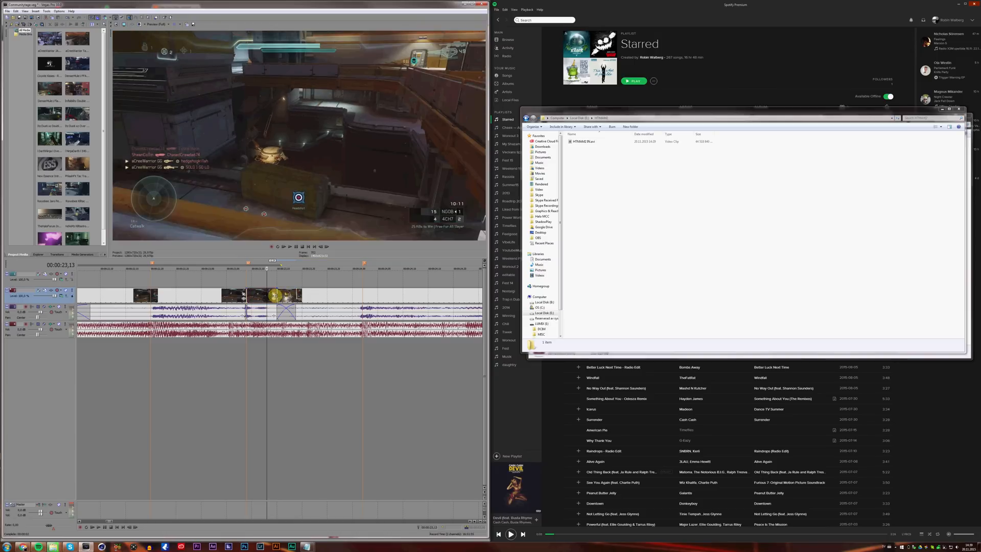
Step: Add a velocity envelope to the short segment before the 00:00:23,15 cut, adjust the segment and play the transition
right_click(256, 296)
mouse_move(309, 396)
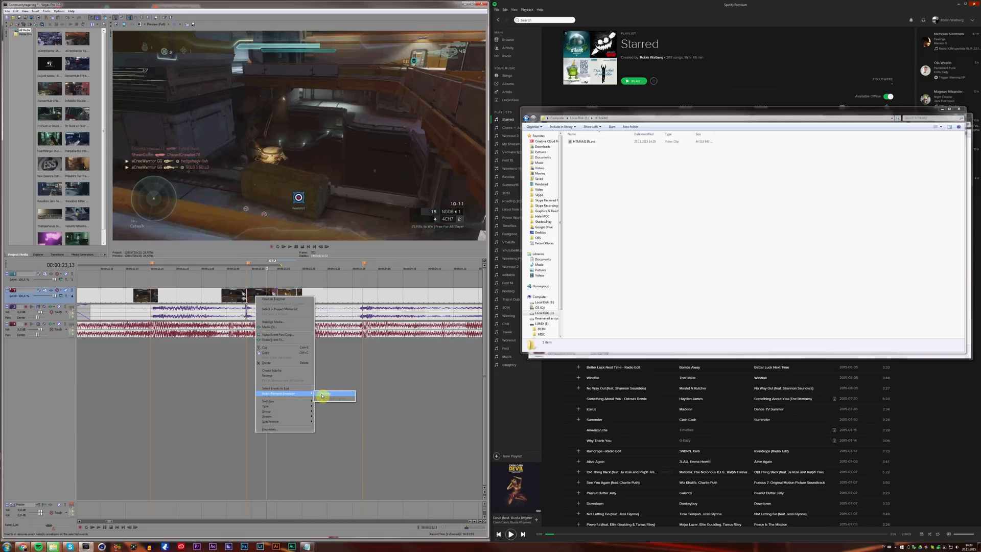
click(325, 395)
click(272, 297)
drag(267, 298, 267, 295)
key(Right)
key(Left)
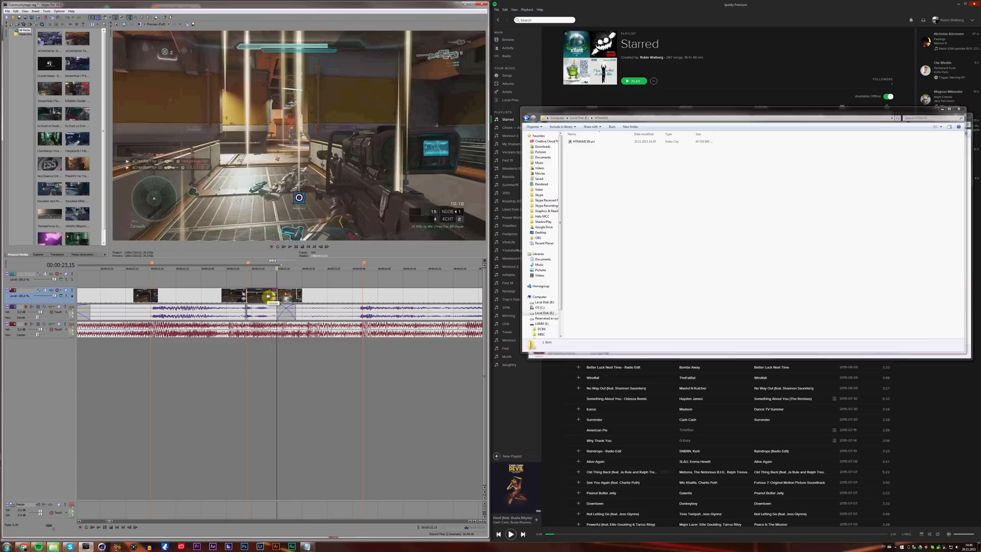
click(237, 282)
key(space)
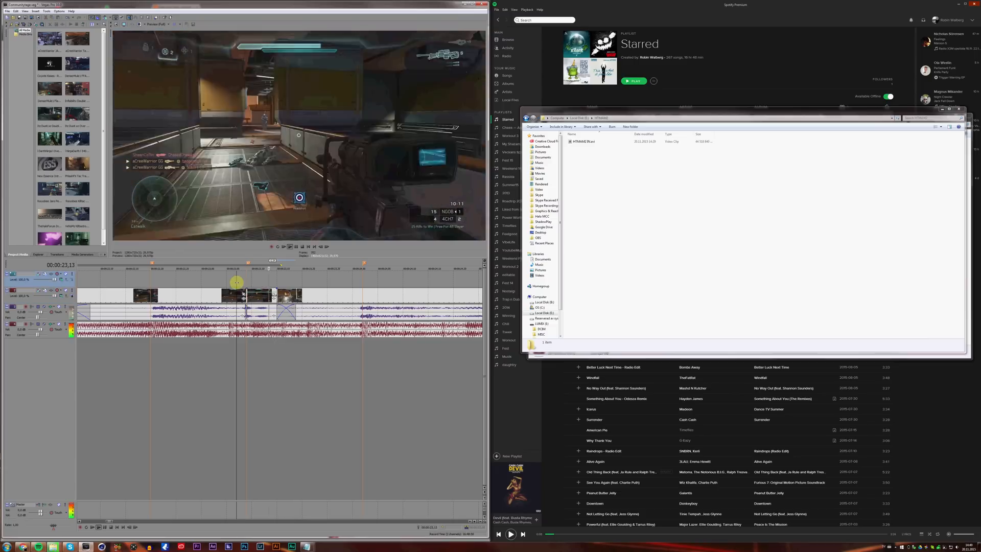
key(space)
Step: Mark the music beat at 00:00:24,23 and split the gameplay clip further along
scroll(280, 359, down, 2)
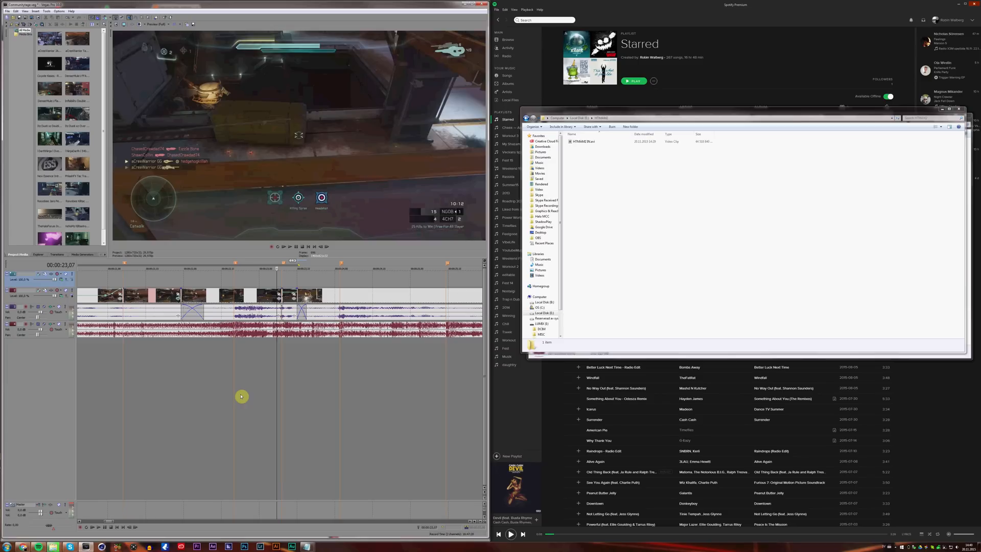
click(394, 328)
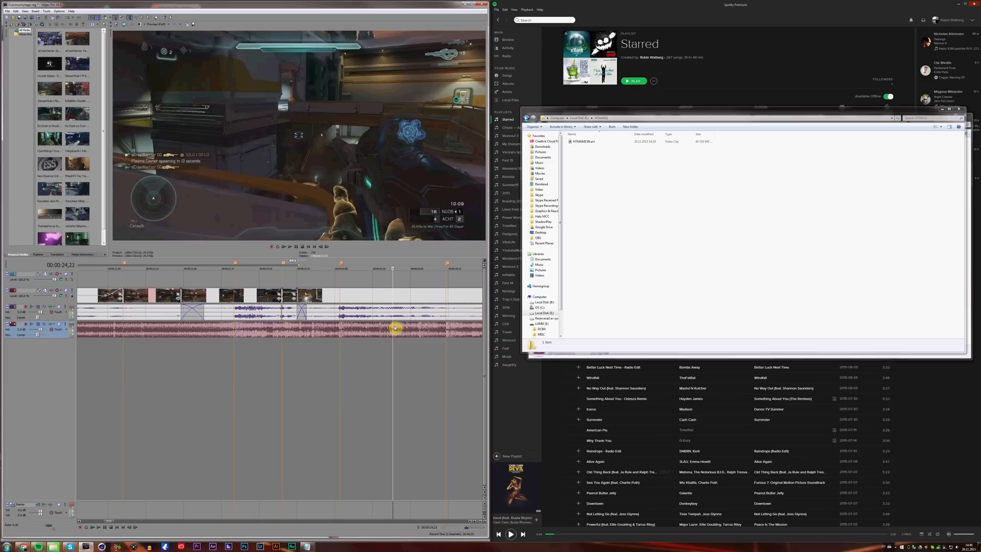
key(m)
click(392, 297)
scroll(391, 297, up, 1)
key(space)
key(s)
Step: Pull the footage after the split back to 00:00:24,29 and shorten the preceding segment's overlap
click(236, 299)
drag(354, 295, 258, 295)
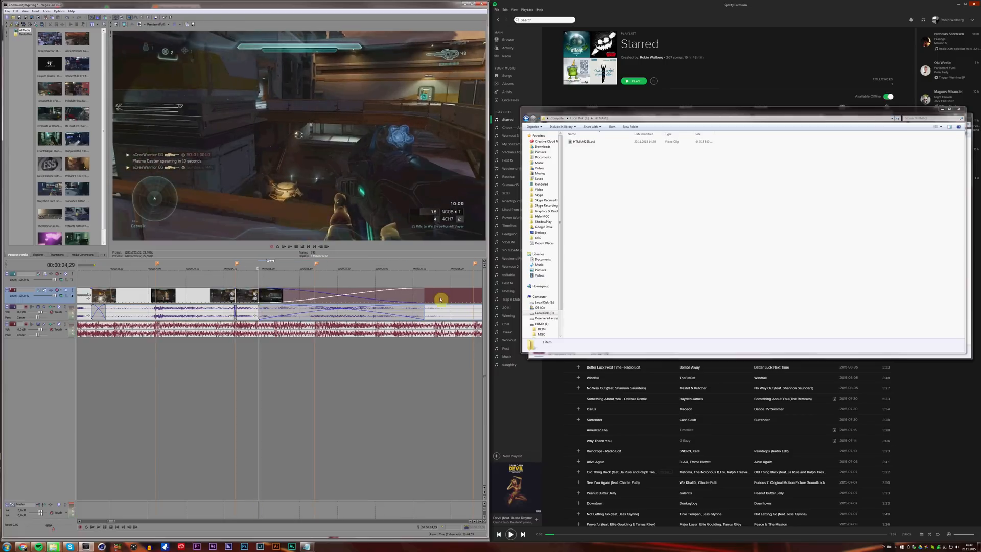
drag(366, 296, 268, 297)
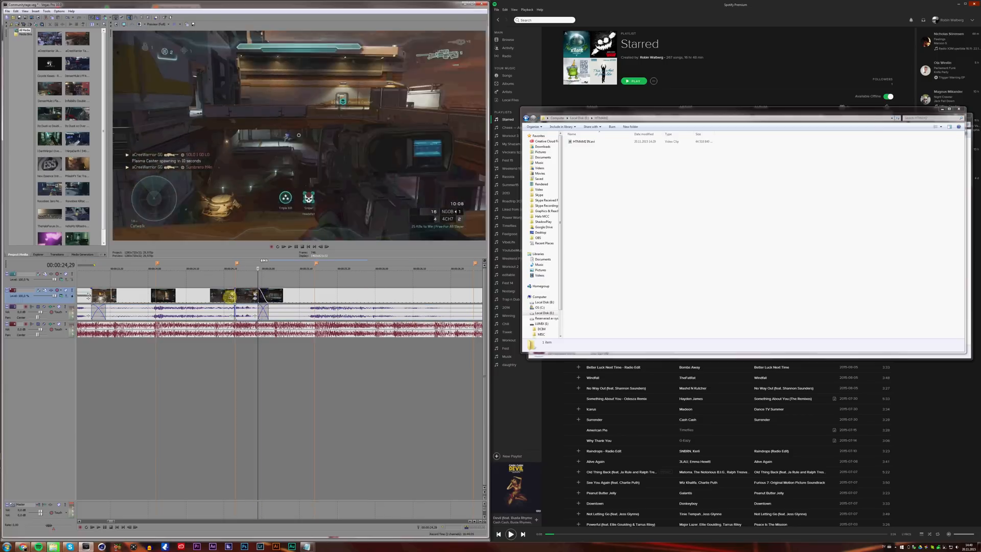
Step: Play the section around the 00:00:24,29 cut and shift the following gameplay footage earlier on the timeline
key(space)
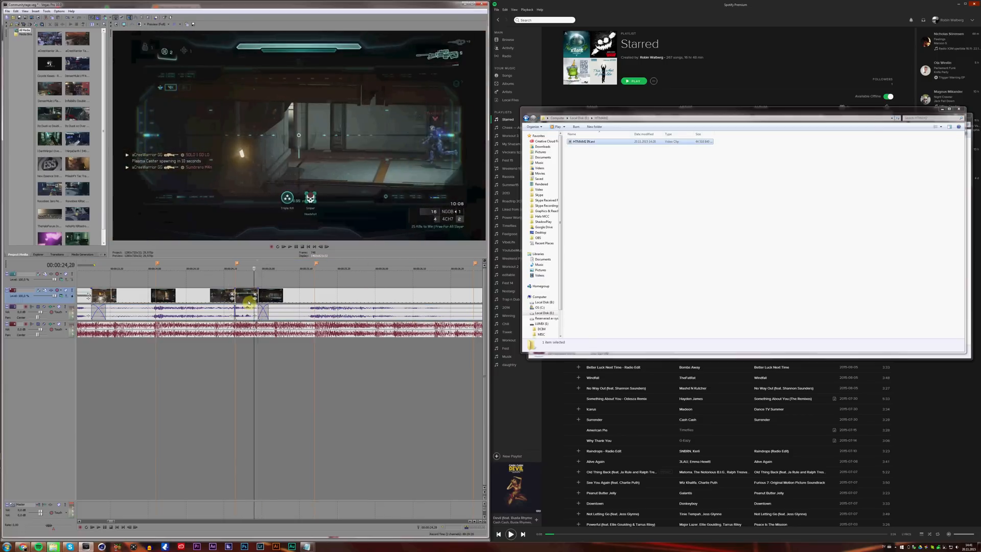
click(247, 298)
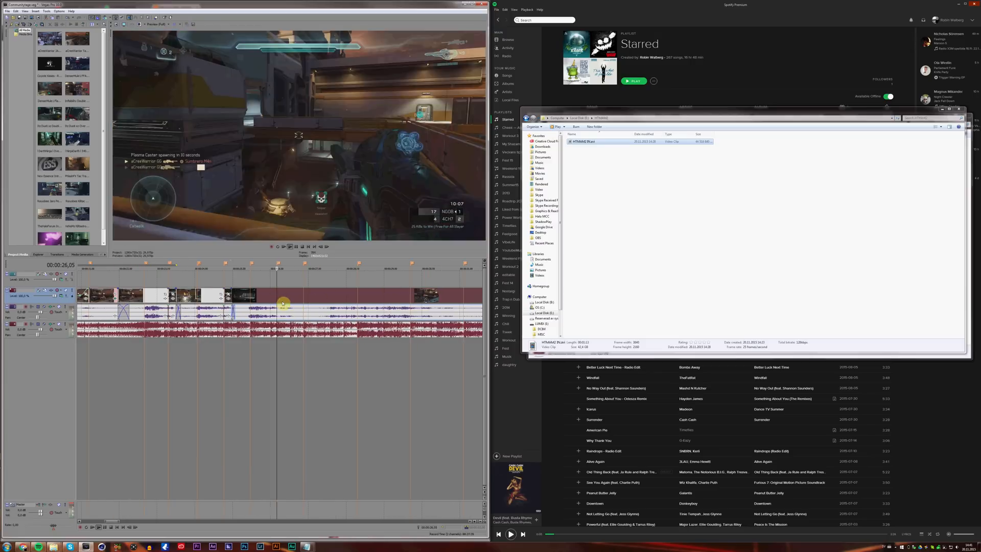
drag(279, 301, 250, 300)
click(359, 294)
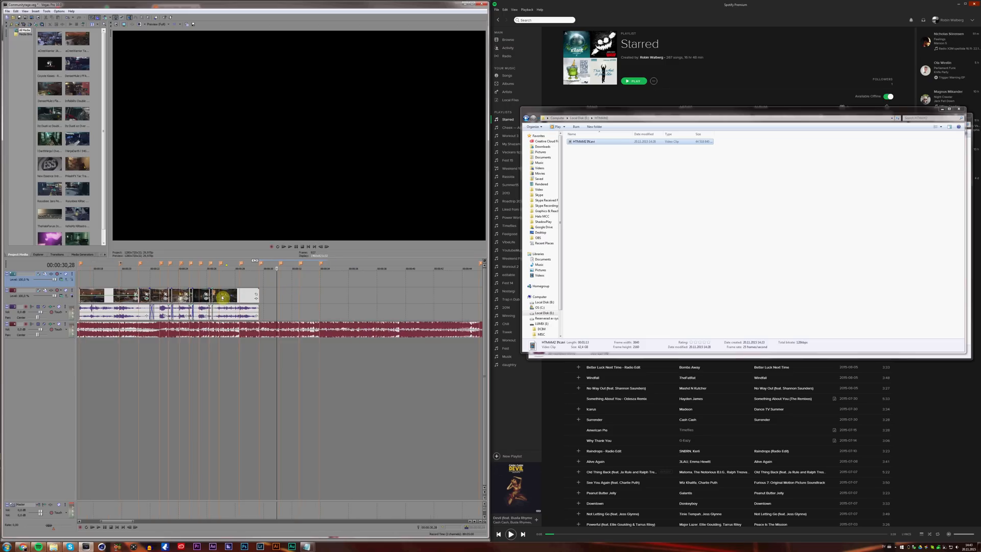
scroll(222, 298, down, 3)
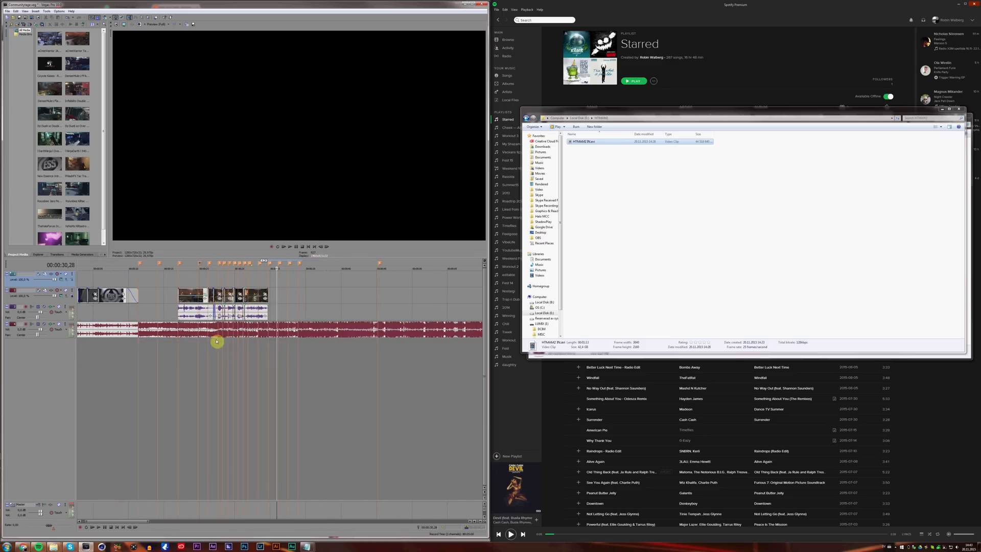